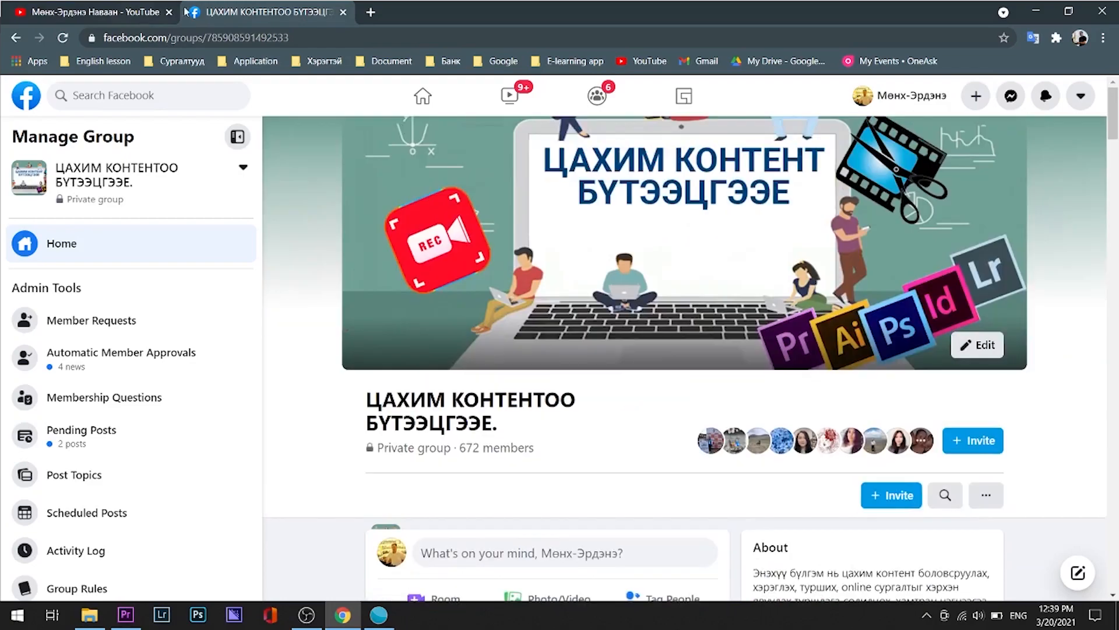
{"action": "scroll", "coordinate": [1032, 391], "scroll_direction": "down", "scroll_amount": 15}
{"action": "scroll", "coordinate": [990, 401], "scroll_direction": "down", "scroll_amount": 15}
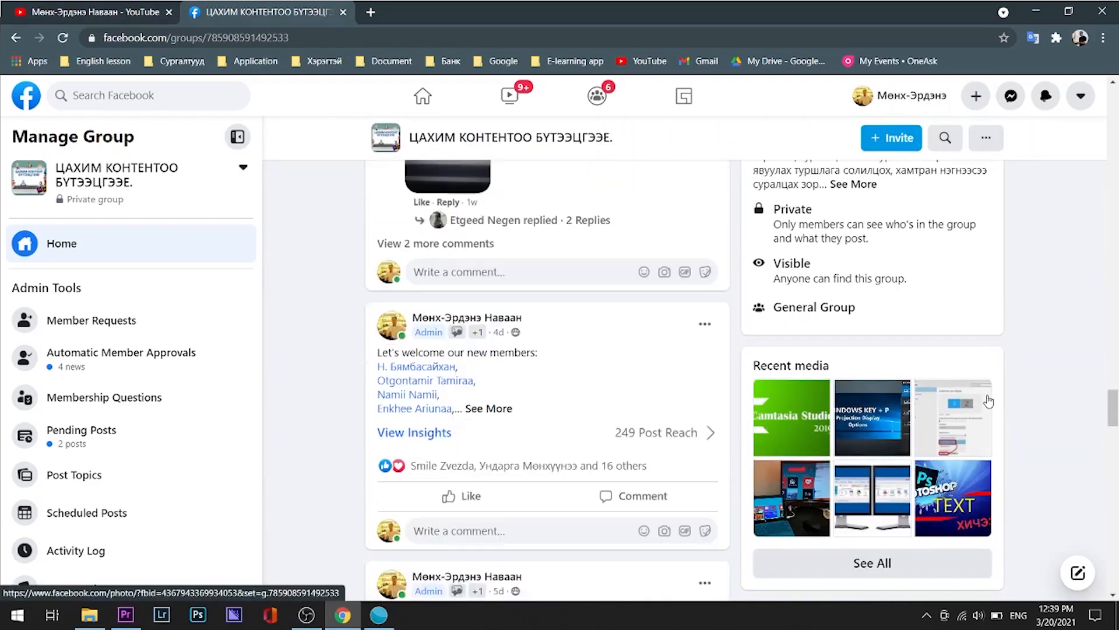
{"action": "scroll", "coordinate": [990, 401], "scroll_direction": "down", "scroll_amount": 10}
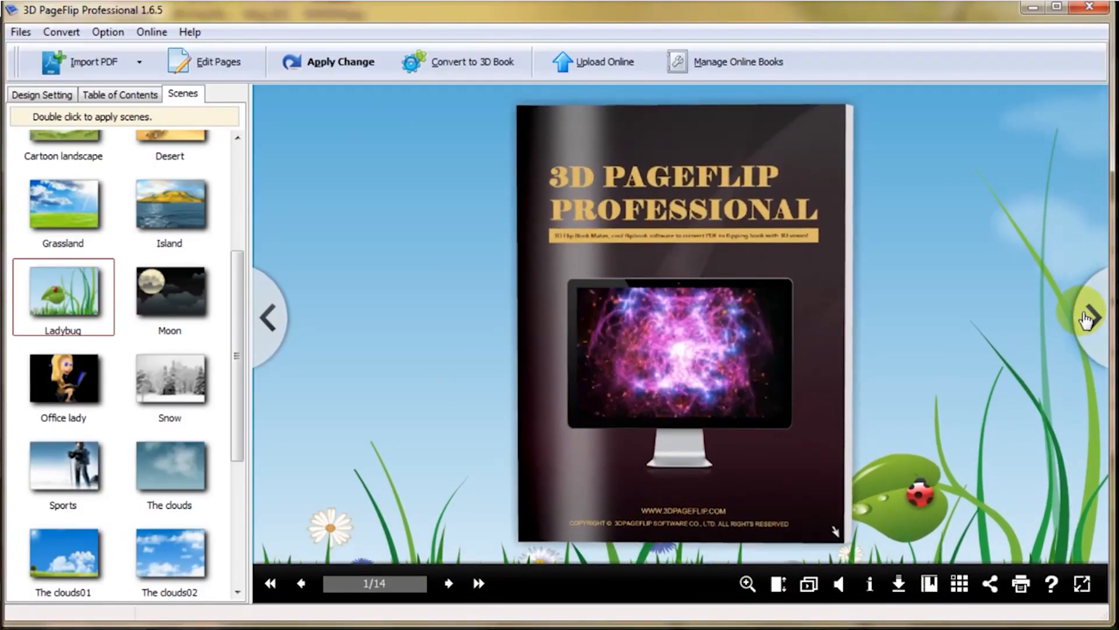
{"action": "left_click", "coordinate": [1085, 315]}
{"action": "left_click", "coordinate": [1083, 314]}
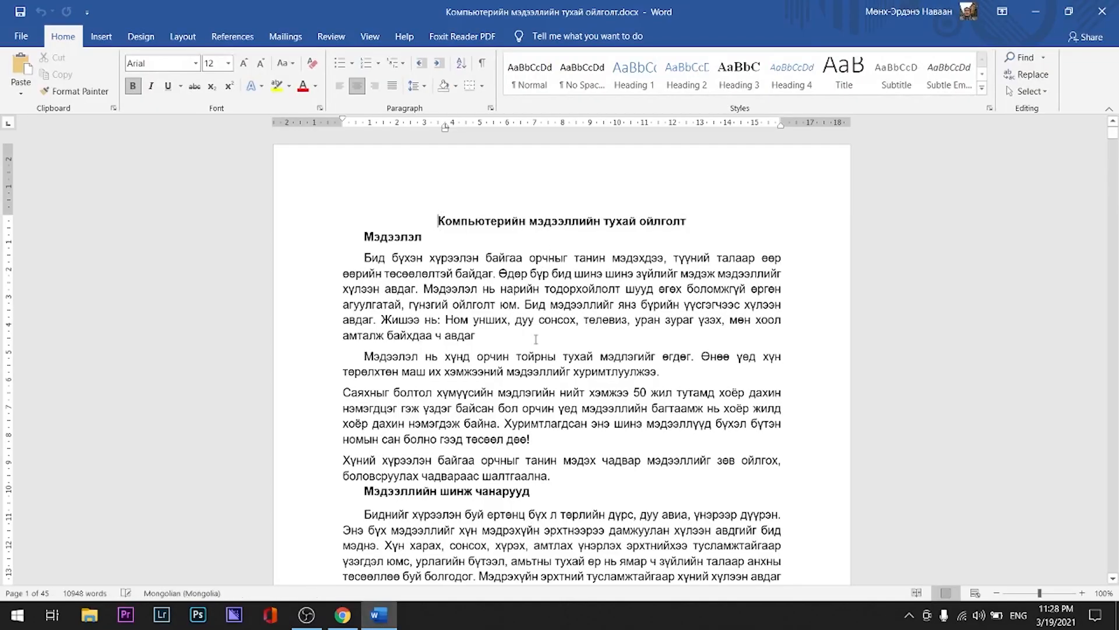
Look through the opening pages of the Word document on computer information
{"action": "scroll", "coordinate": [599, 457], "scroll_direction": "down", "scroll_amount": 10}
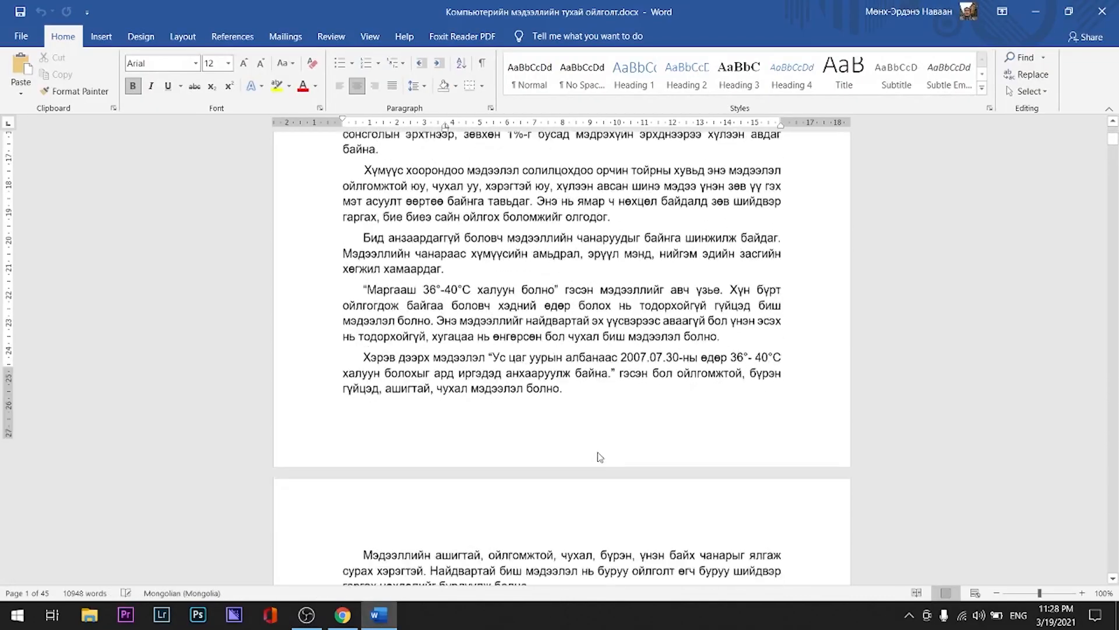
{"action": "scroll", "coordinate": [599, 457], "scroll_direction": "up", "scroll_amount": 10}
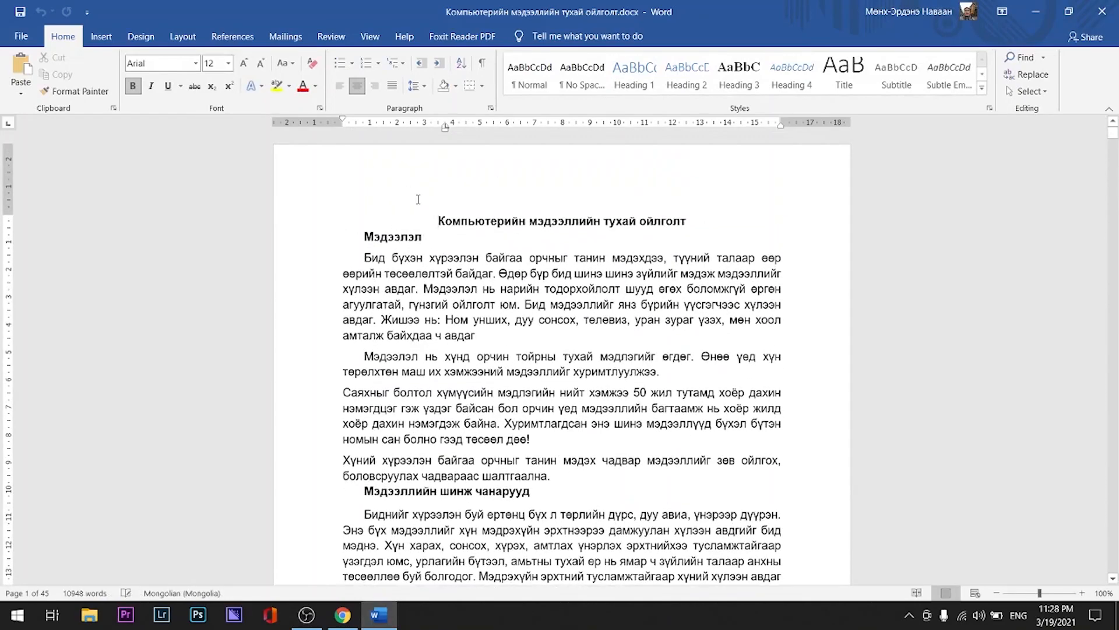
{"action": "left_click_drag", "start_coordinate": [429, 216], "coordinate": [777, 541]}
{"action": "scroll", "coordinate": [777, 541], "scroll_direction": "down", "scroll_amount": 3}
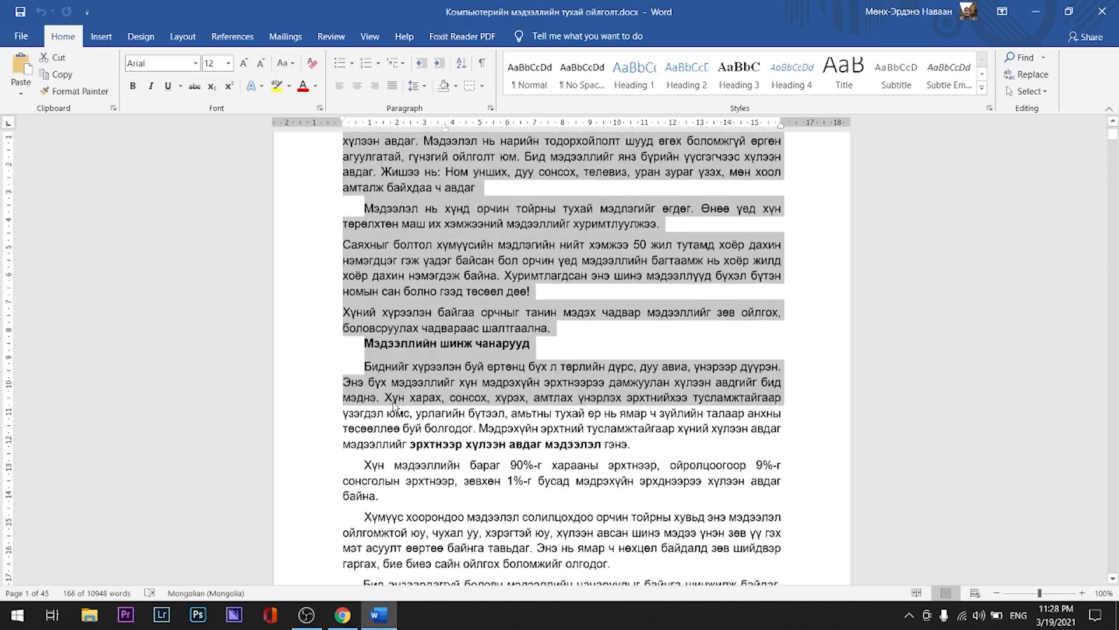
{"action": "scroll", "coordinate": [777, 541], "scroll_direction": "up", "scroll_amount": 3}
{"action": "left_click", "coordinate": [620, 304]}
{"action": "scroll", "coordinate": [534, 329], "scroll_direction": "down", "scroll_amount": 12}
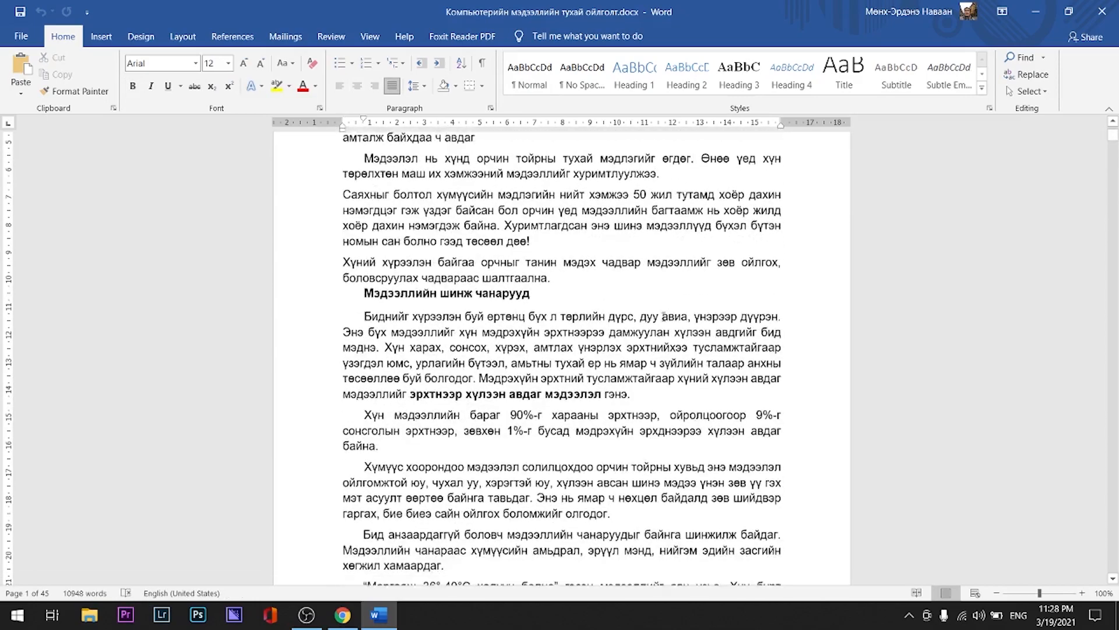
{"action": "scroll", "coordinate": [676, 373], "scroll_direction": "up", "scroll_amount": 11}
{"action": "scroll", "coordinate": [672, 378], "scroll_direction": "up", "scroll_amount": 1}
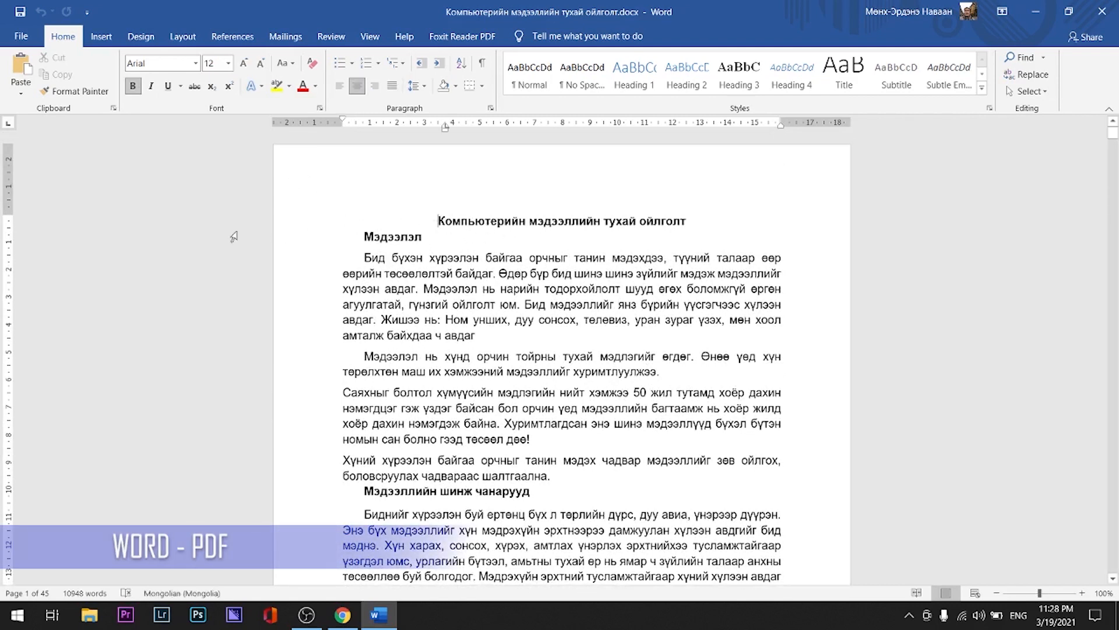
Save the Word document to the Desktop in PDF format as Компьютерийн мэдээллийн тухай ойлголт.pdf
{"action": "left_click", "coordinate": [26, 35]}
{"action": "left_click", "coordinate": [49, 232]}
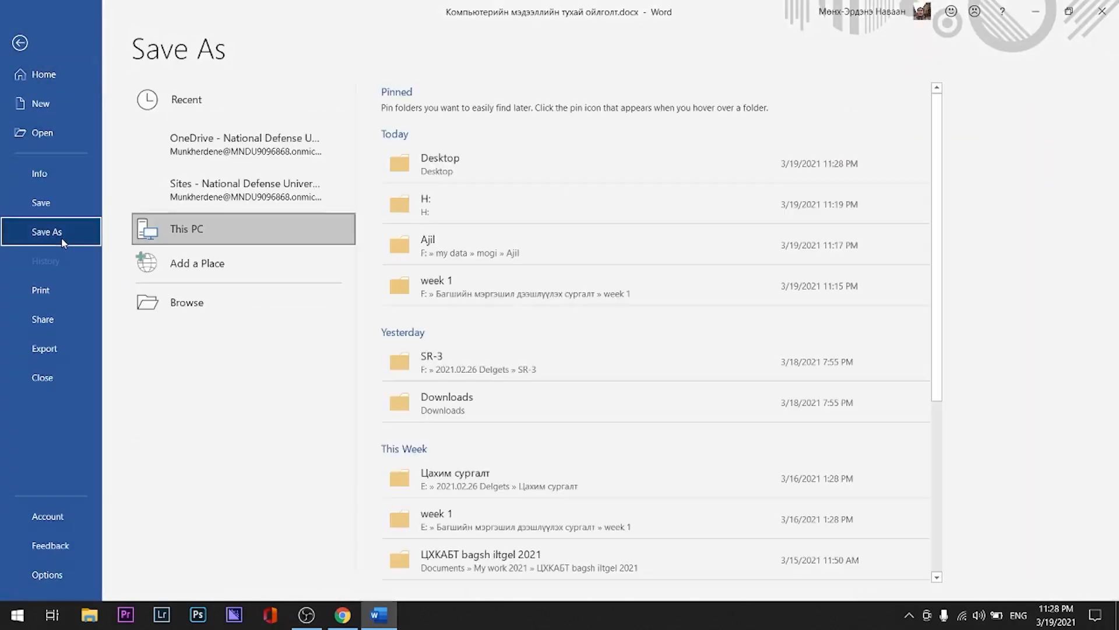
{"action": "left_click", "coordinate": [194, 314]}
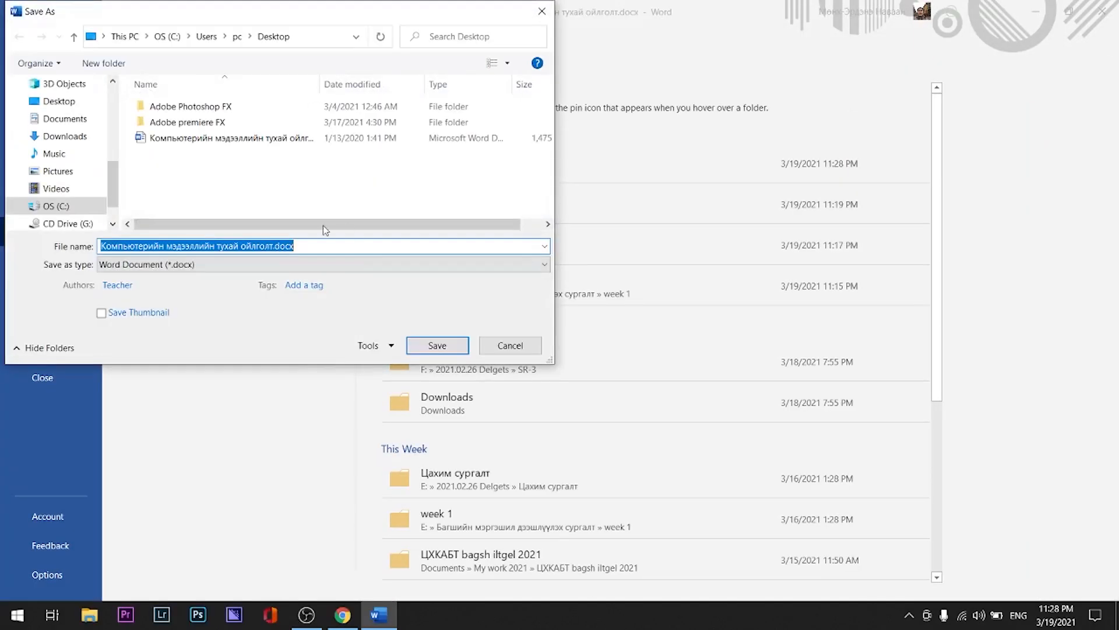
{"action": "left_click", "coordinate": [239, 267]}
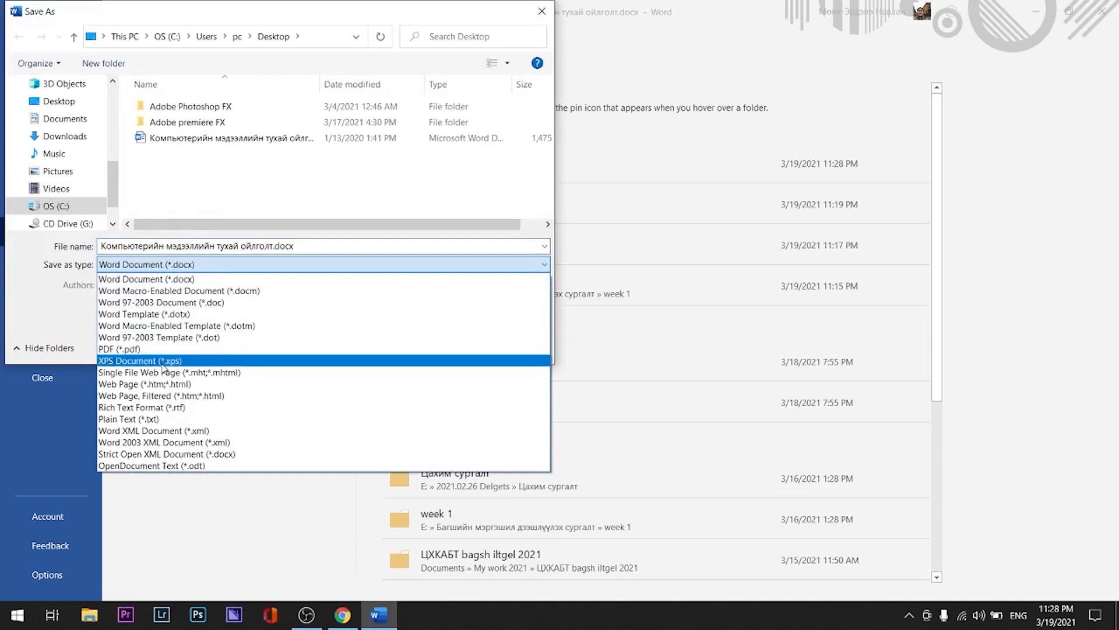
{"action": "left_click", "coordinate": [139, 349]}
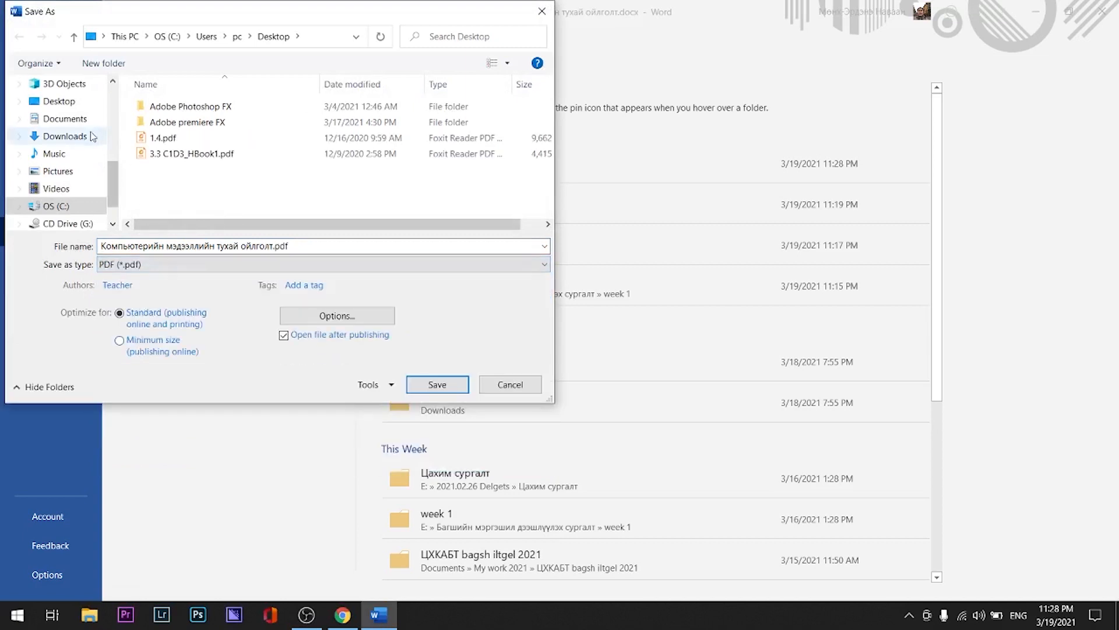
{"action": "left_click", "coordinate": [59, 100]}
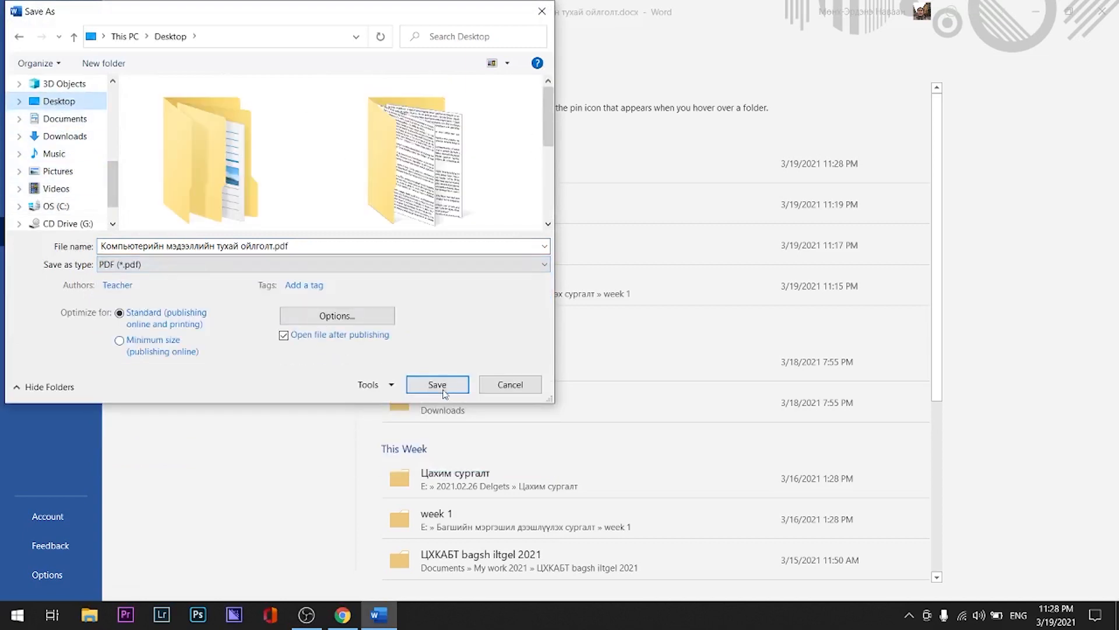
{"action": "left_click", "coordinate": [443, 390]}
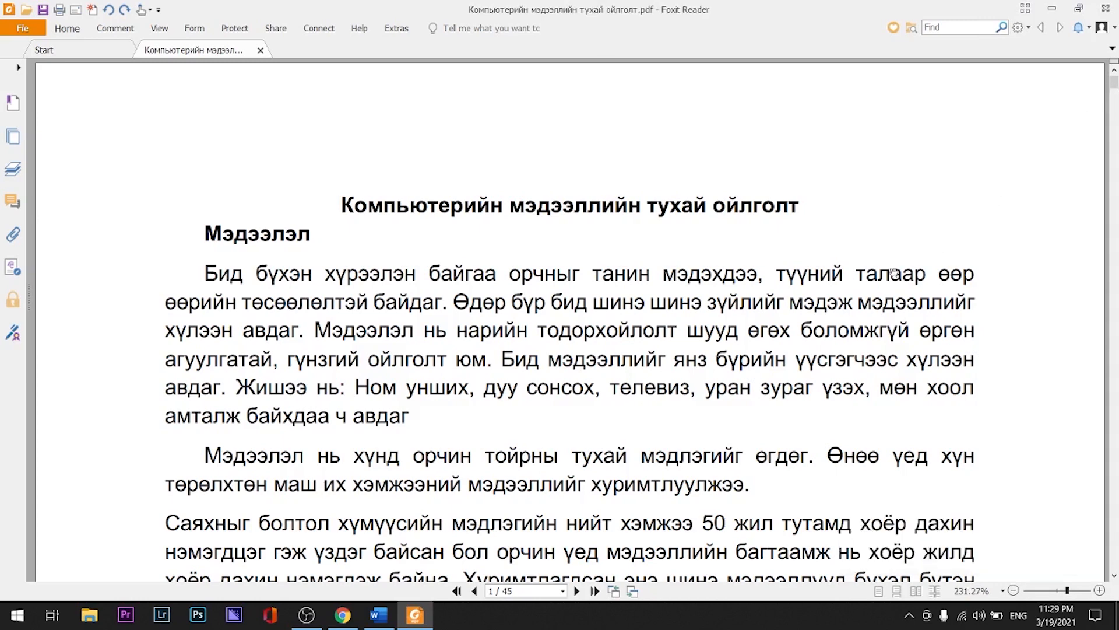
Switch to Chrome, open flipsnack.com and sign in with the Google account
{"action": "scroll", "coordinate": [1116, 99], "scroll_direction": "down", "scroll_amount": 3}
{"action": "left_click", "coordinate": [343, 615]}
{"action": "left_click", "coordinate": [385, 42]}
{"action": "type", "text": "f"}
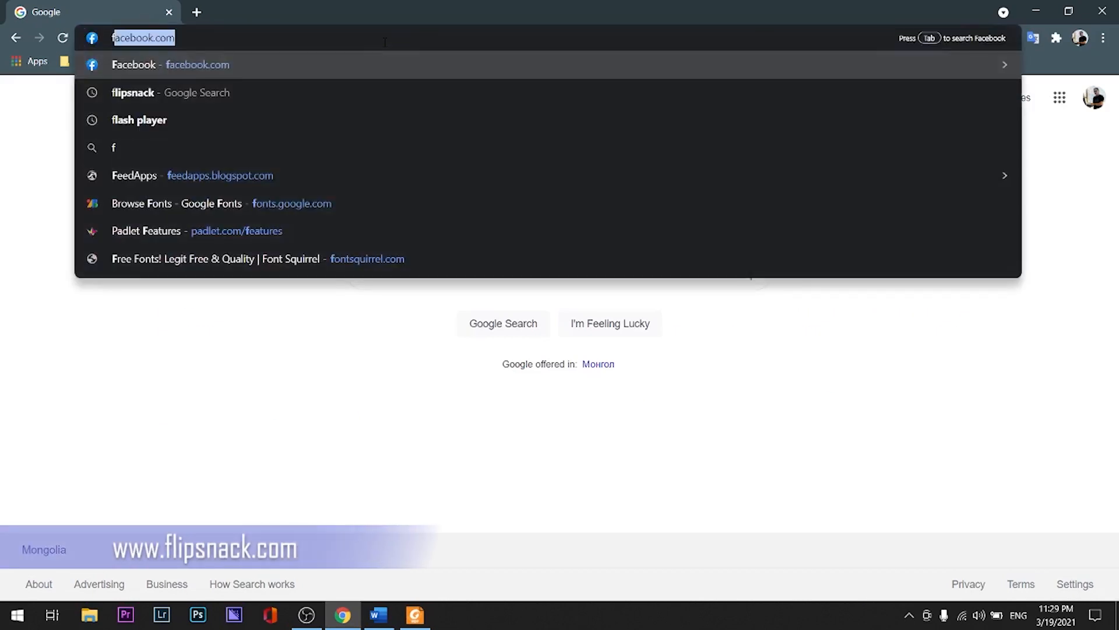
{"action": "type", "text": "lipsnack.com"}
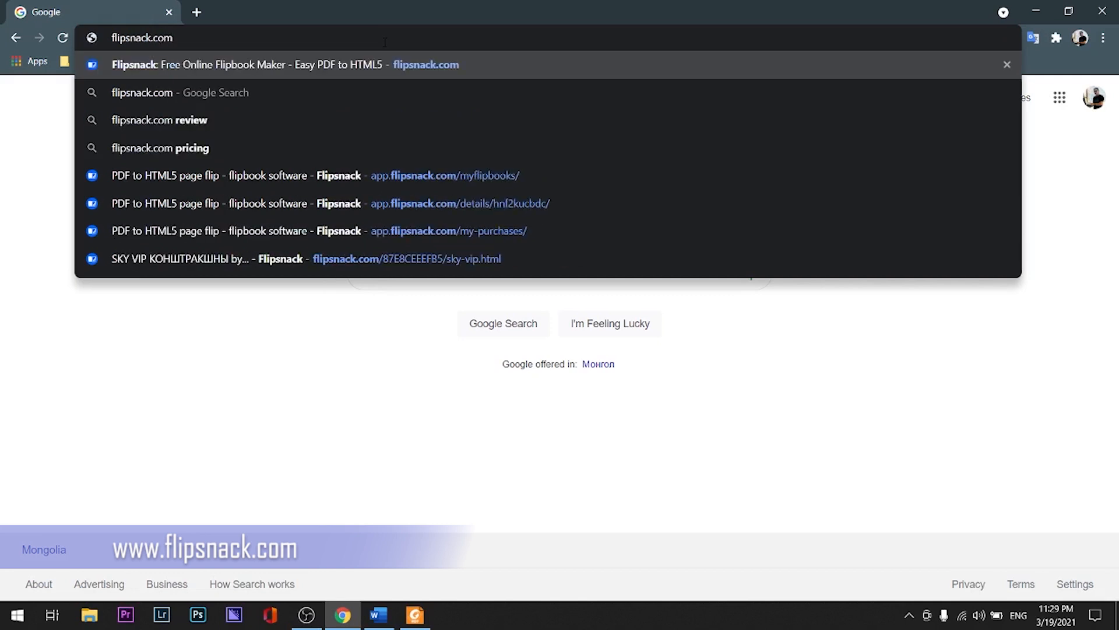
{"action": "key", "text": "Return"}
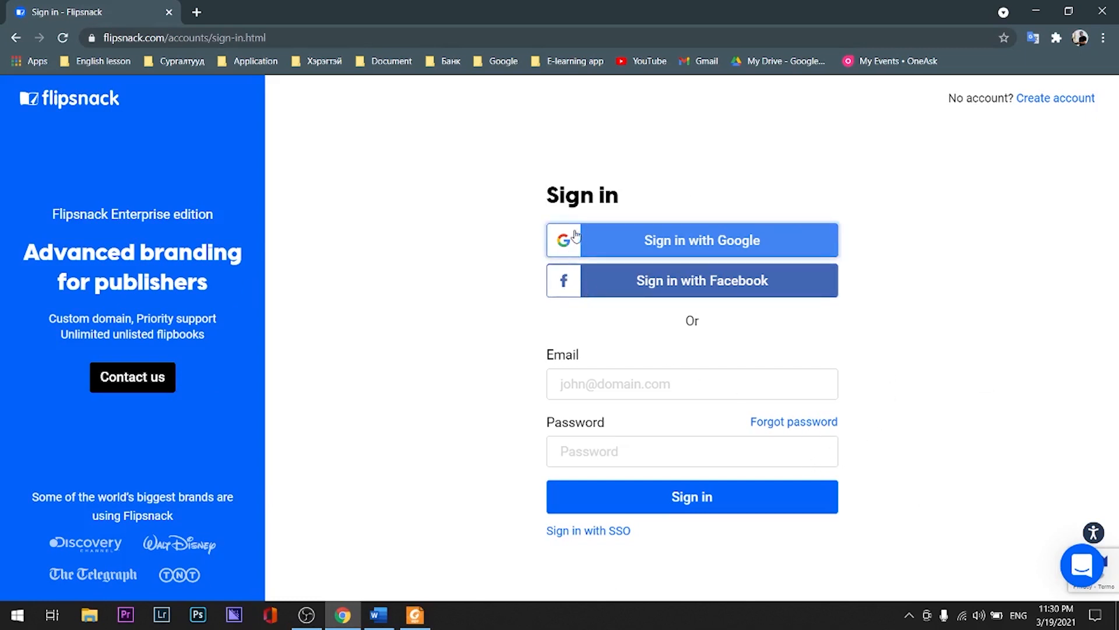
{"action": "left_click", "coordinate": [558, 251]}
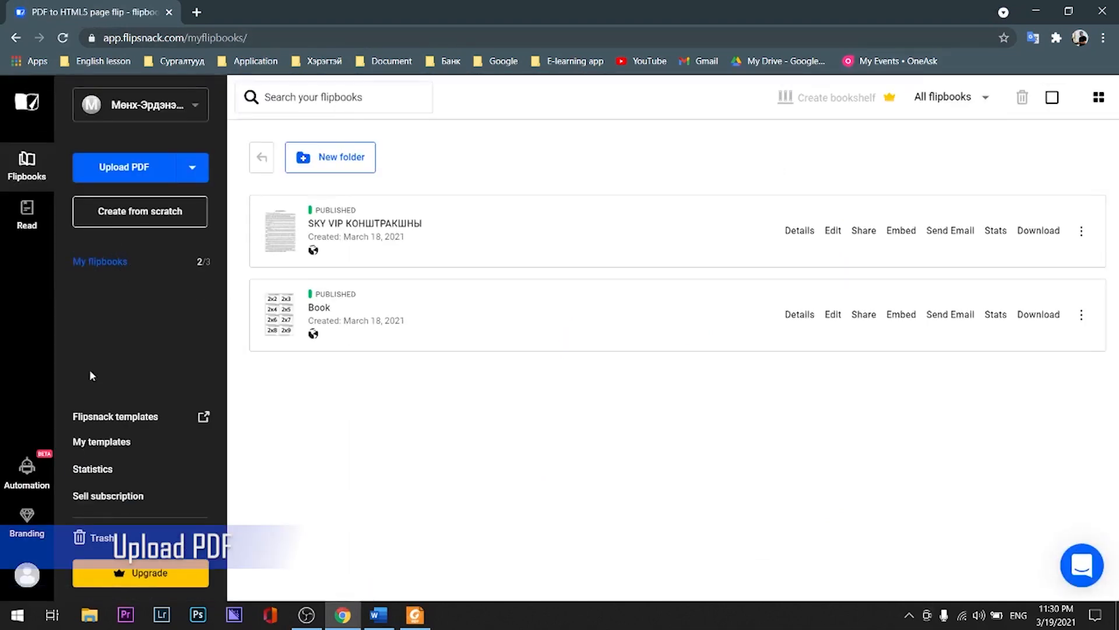
Upload Компьютерийн мэдээллийн тухай ойлголт.pdf from the Desktop as a new flipbook and continue to its customization
{"action": "left_click", "coordinate": [167, 175]}
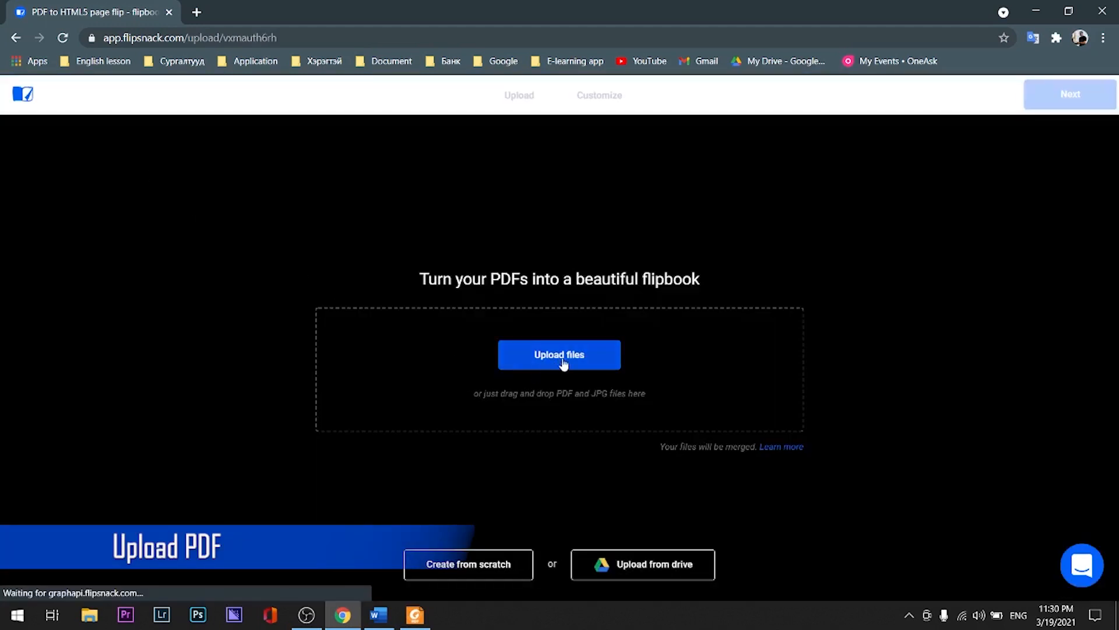
{"action": "left_click", "coordinate": [563, 363]}
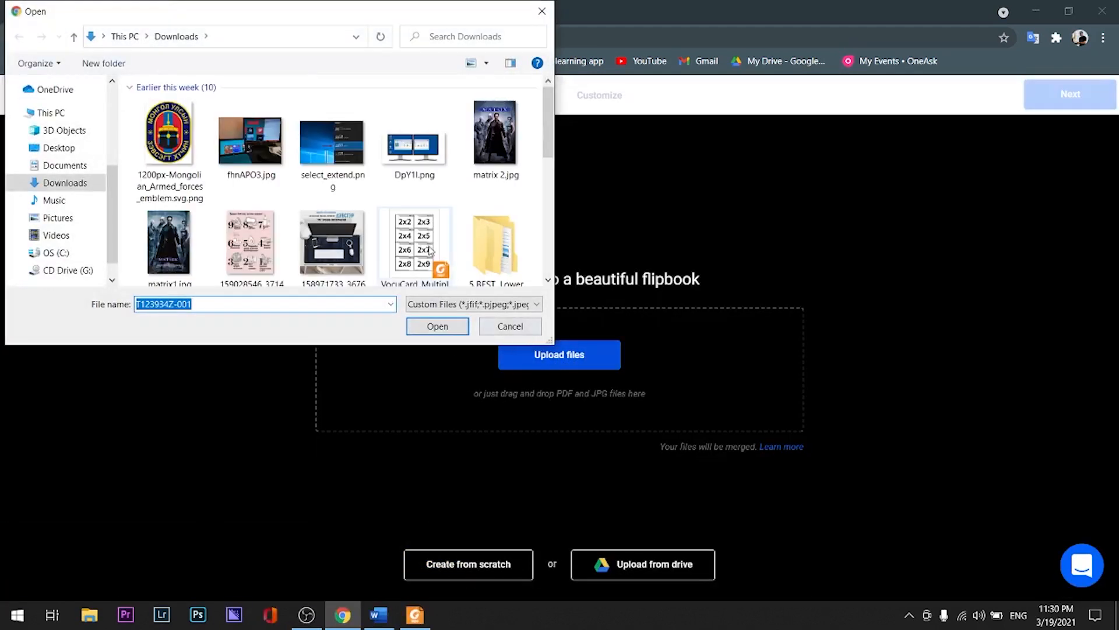
{"action": "left_click", "coordinate": [56, 148]}
{"action": "scroll", "coordinate": [417, 192], "scroll_direction": "down", "scroll_amount": 5}
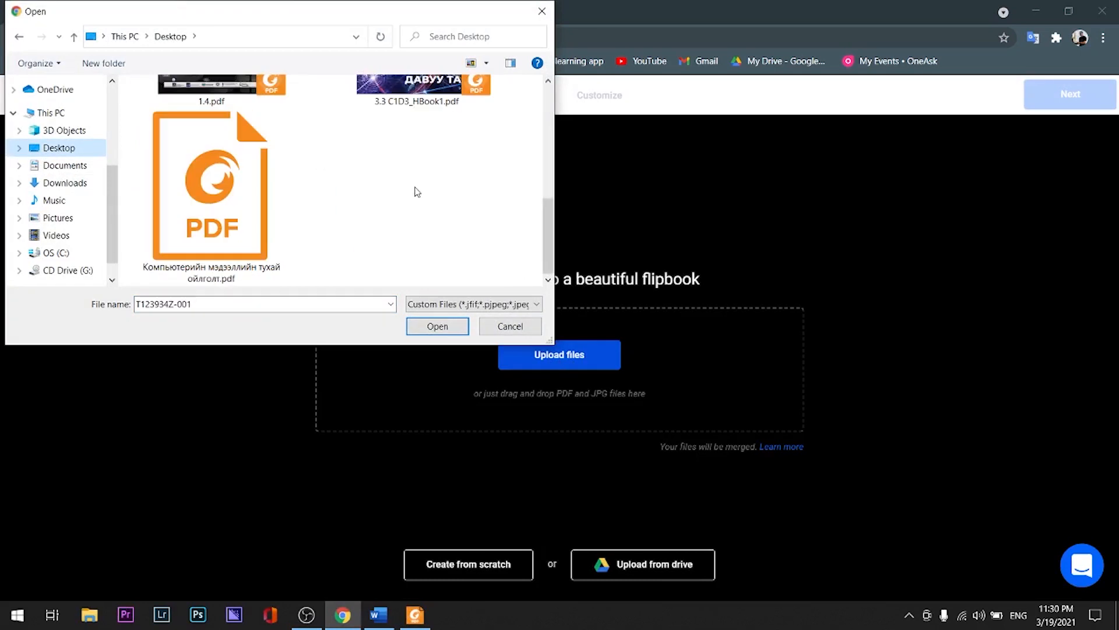
{"action": "left_click", "coordinate": [224, 219]}
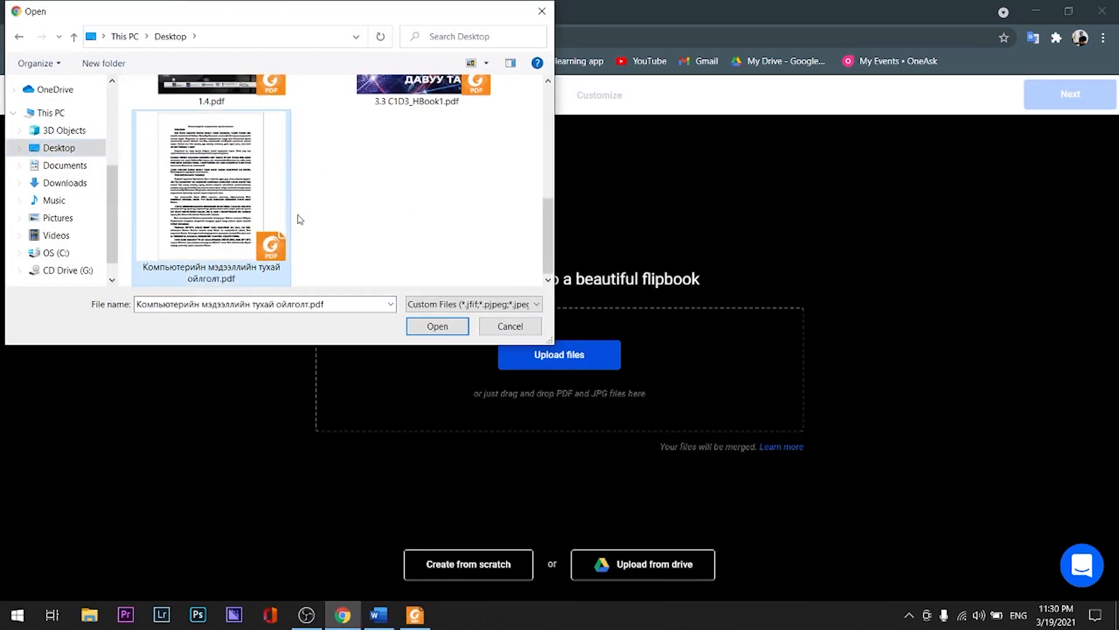
{"action": "left_click", "coordinate": [439, 333]}
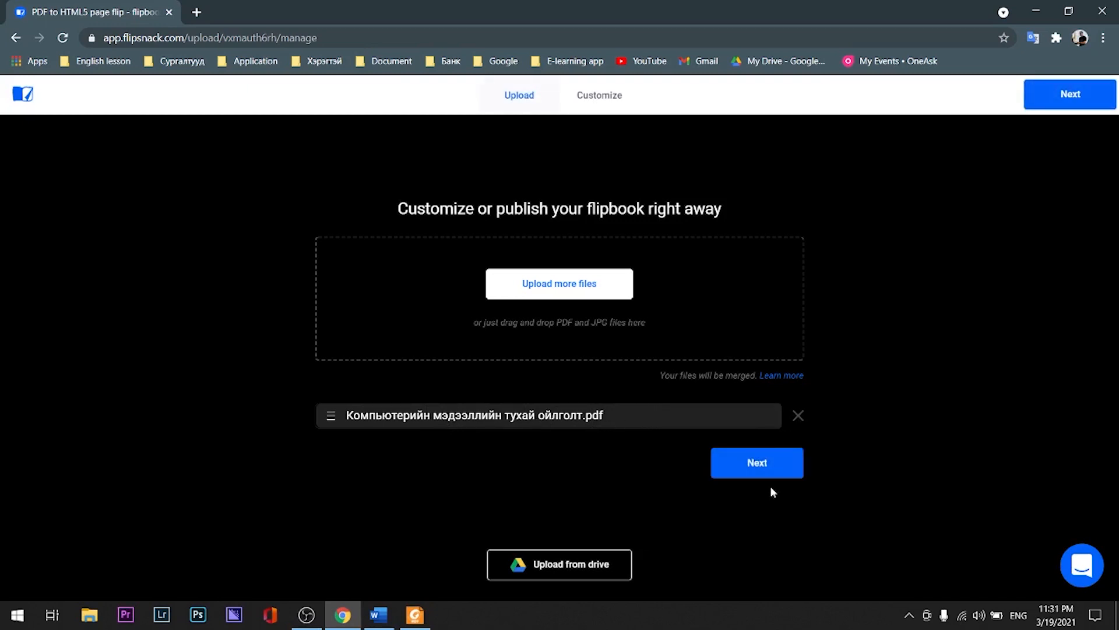
{"action": "left_click", "coordinate": [764, 464]}
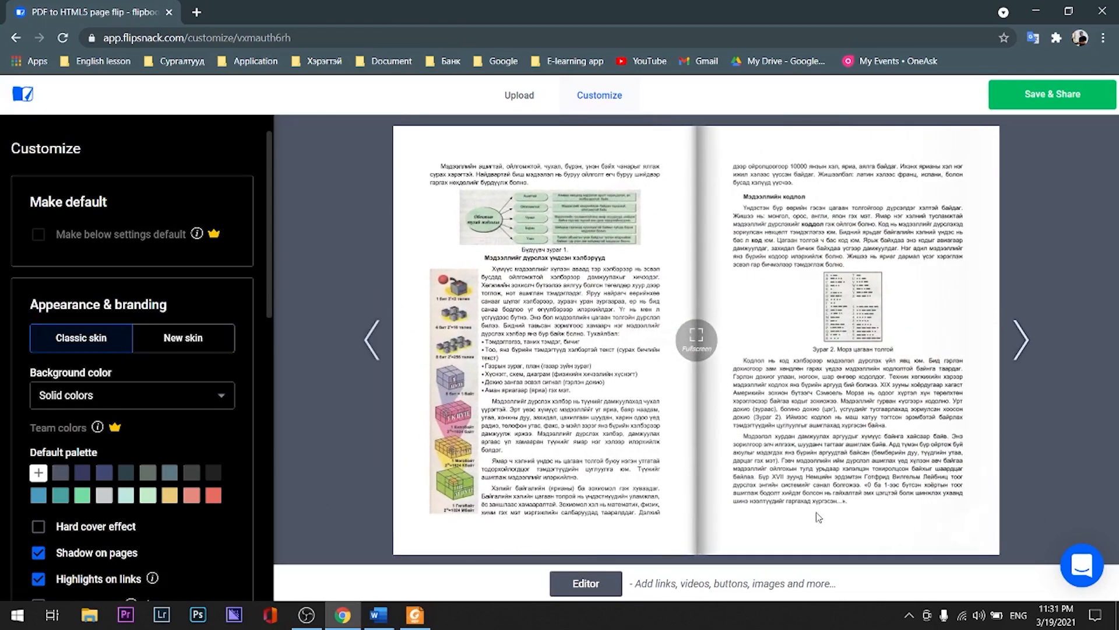
Leaf forward and back through the flipbook preview to examine its page turning
{"action": "left_click", "coordinate": [817, 519]}
{"action": "left_click", "coordinate": [810, 530]}
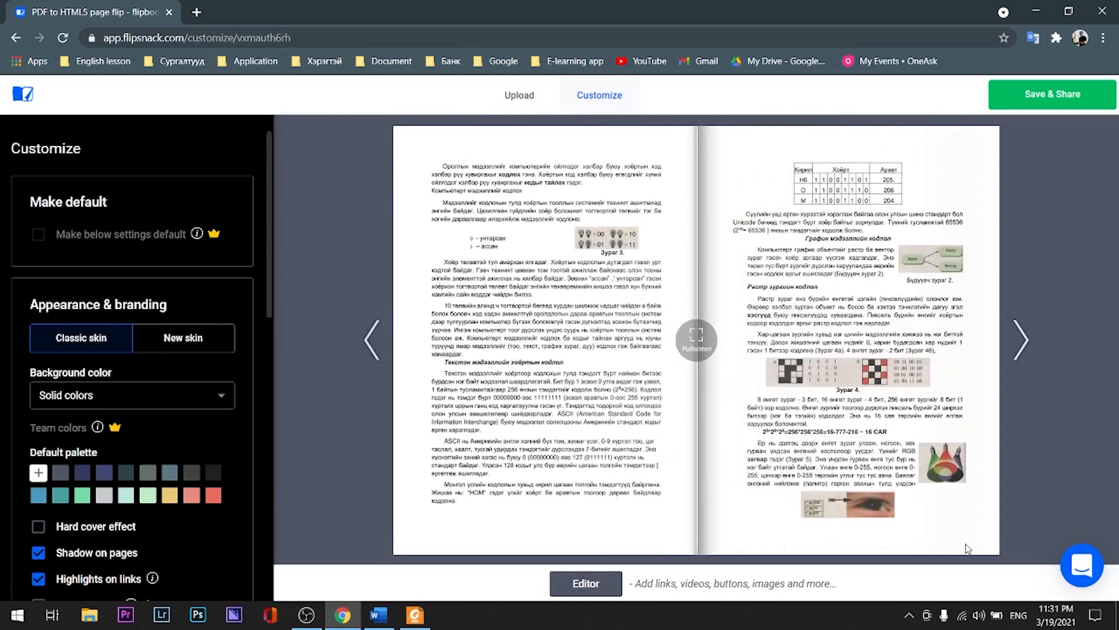
{"action": "left_click", "coordinate": [580, 529]}
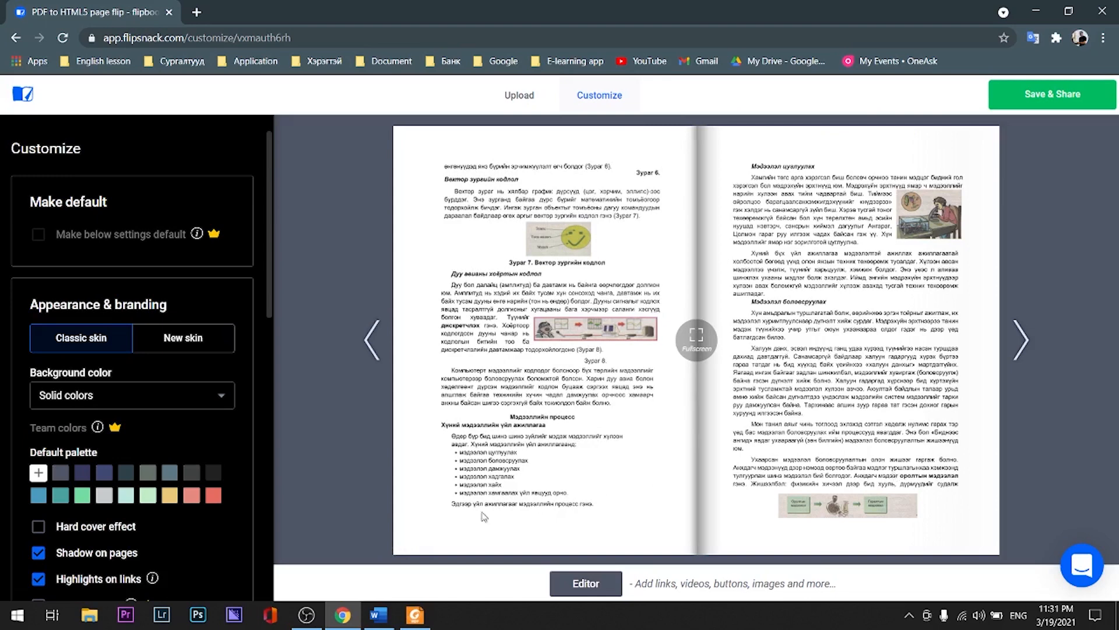
{"action": "left_click", "coordinate": [683, 479]}
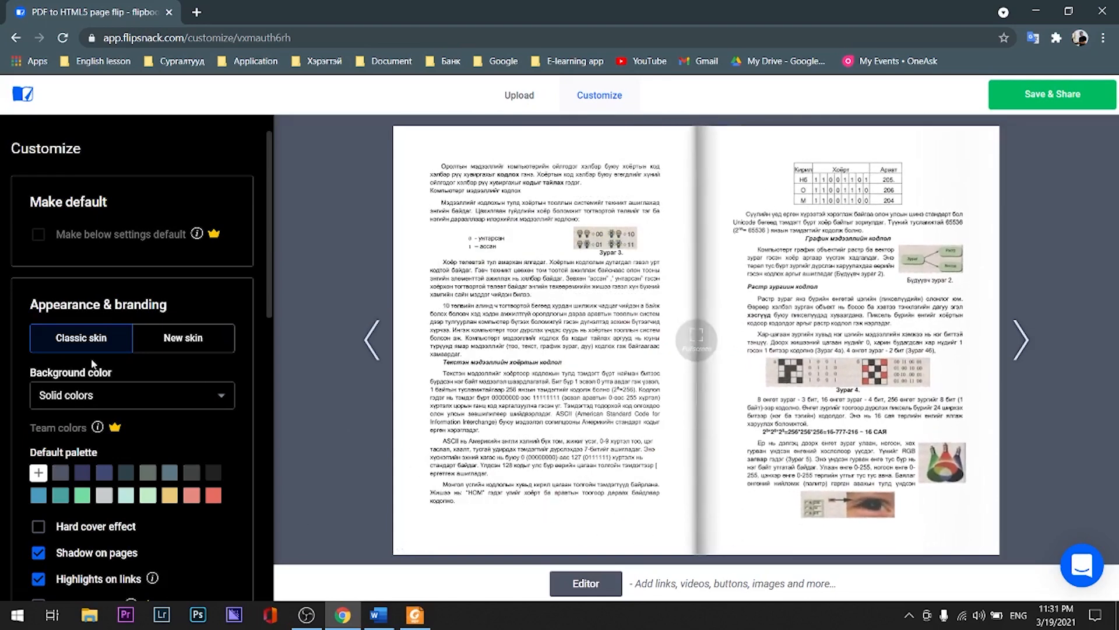
Try several solid background colors from the default palette and set the flipbook's background to red
{"action": "left_click", "coordinate": [89, 474]}
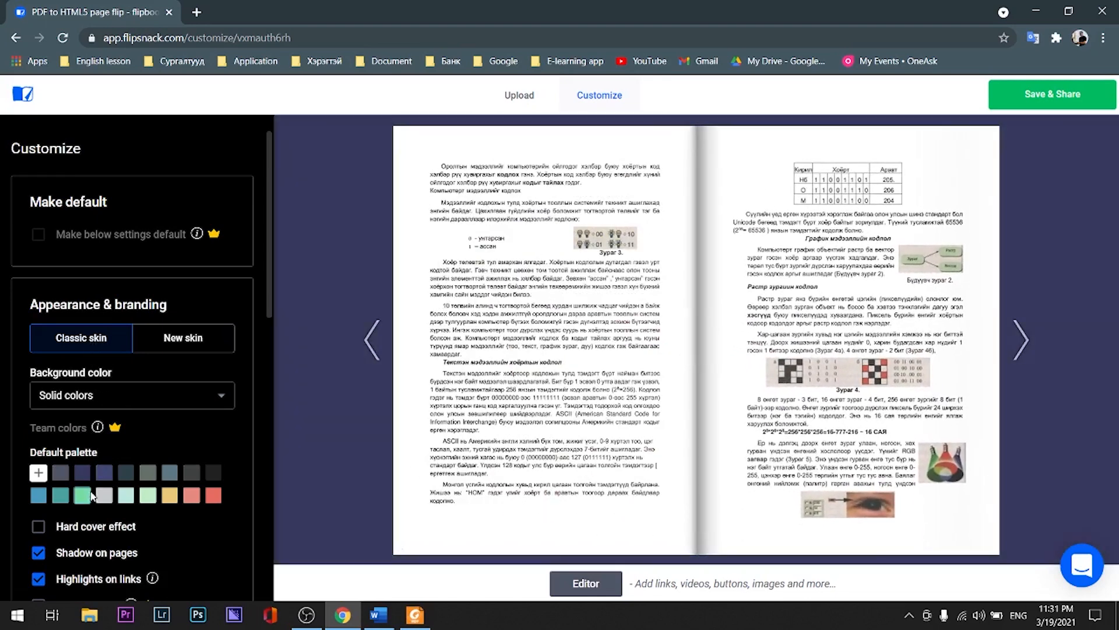
{"action": "left_click", "coordinate": [82, 495]}
{"action": "left_click", "coordinate": [173, 498]}
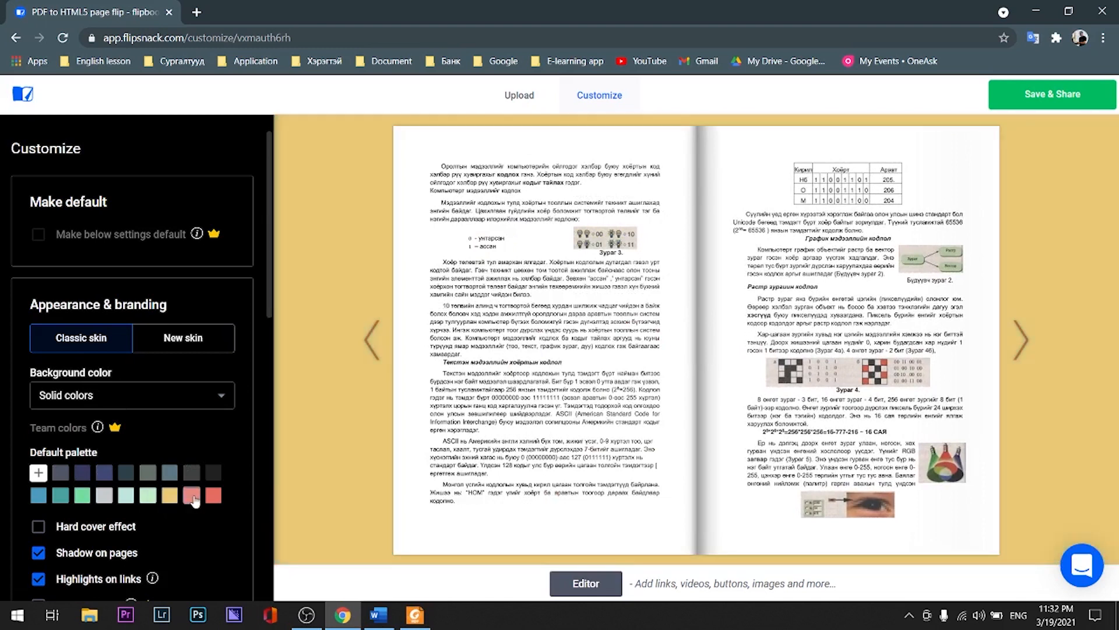
{"action": "left_click", "coordinate": [213, 495]}
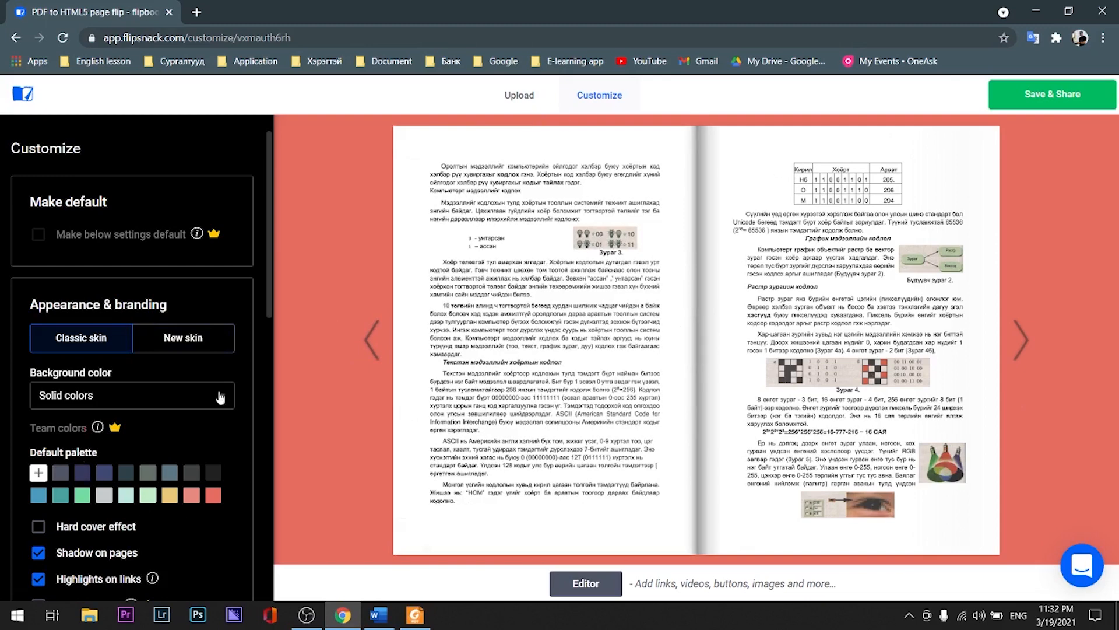
Publish the flipbook with Public visibility under the title Компьютерийн мэдээллийн тухай ойлголт, leaving the description empty
{"action": "scroll", "coordinate": [130, 397], "scroll_direction": "down", "scroll_amount": 1}
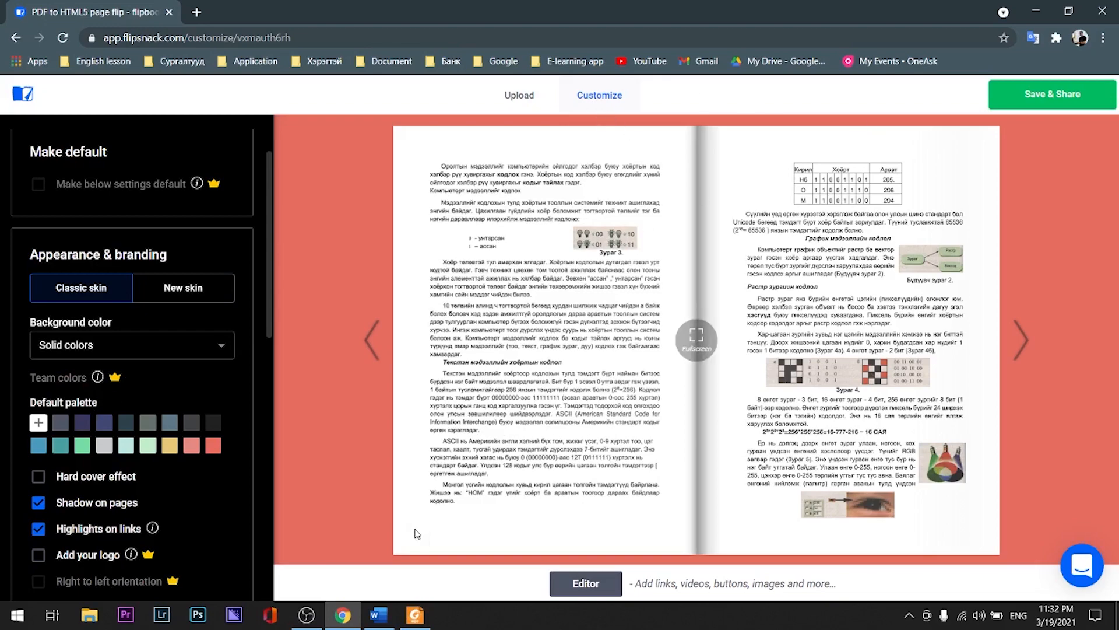
{"action": "scroll", "coordinate": [520, 511], "scroll_direction": "up", "scroll_amount": 4}
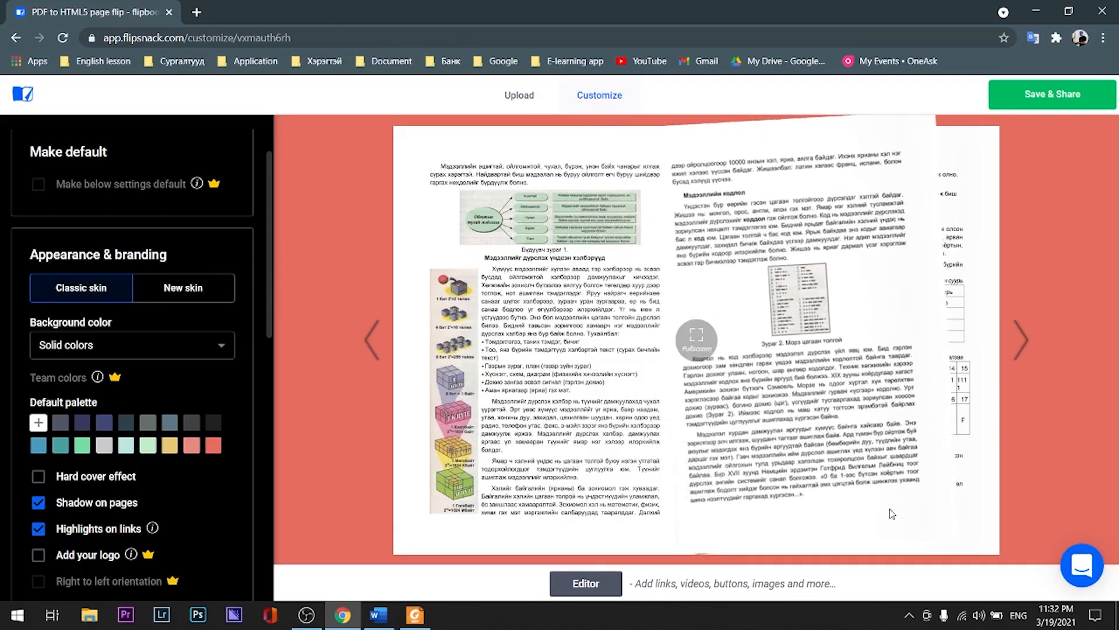
{"action": "left_click", "coordinate": [1056, 100]}
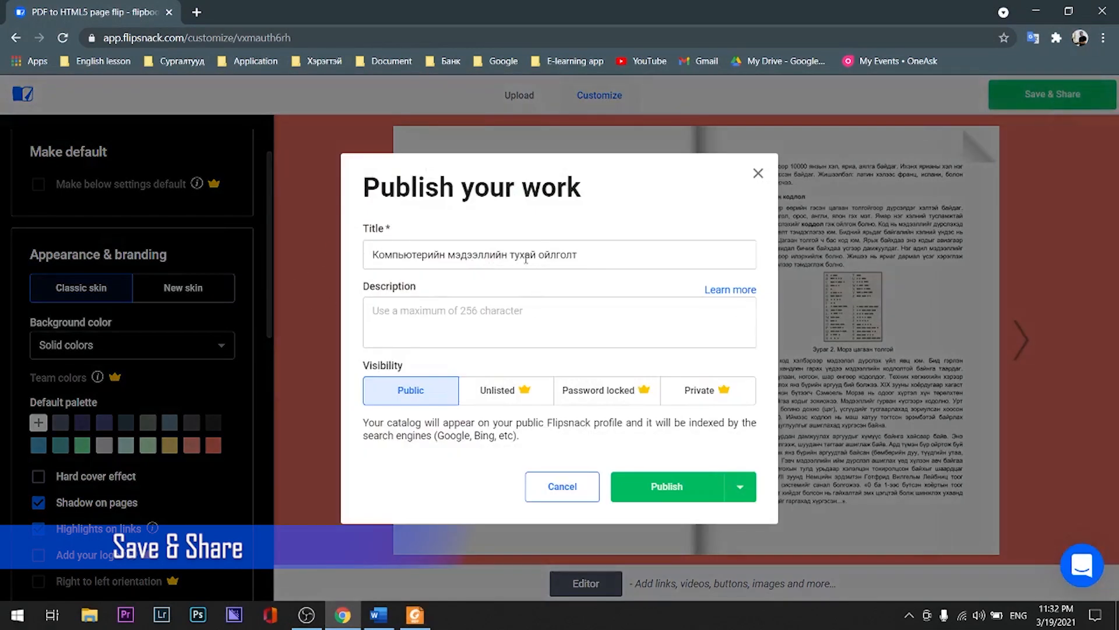
{"action": "left_click", "coordinate": [592, 256]}
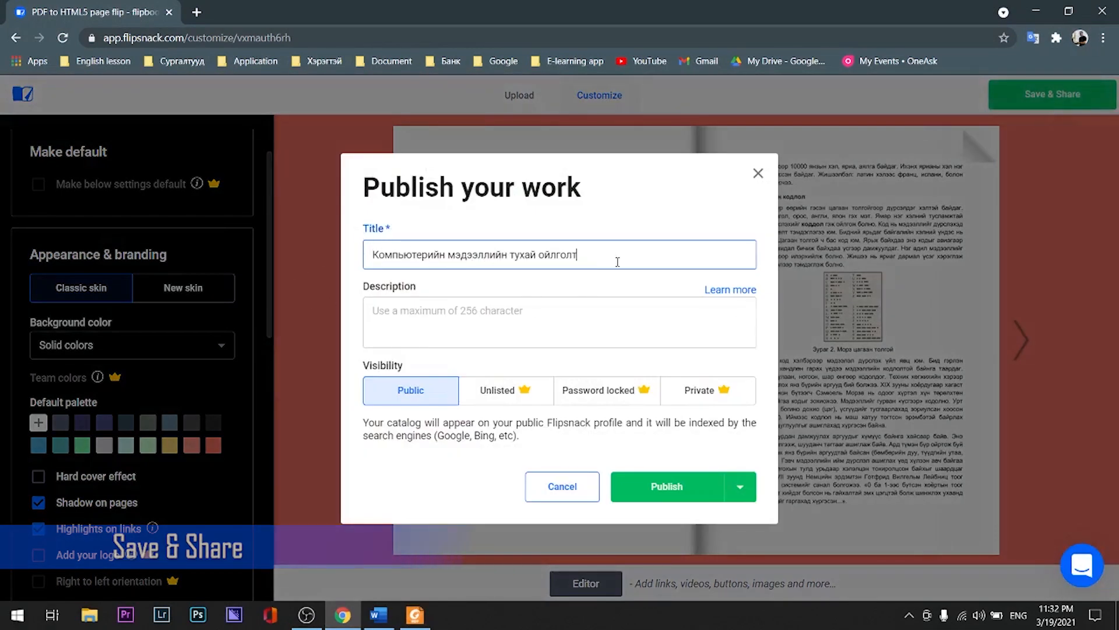
{"action": "left_click", "coordinate": [416, 315]}
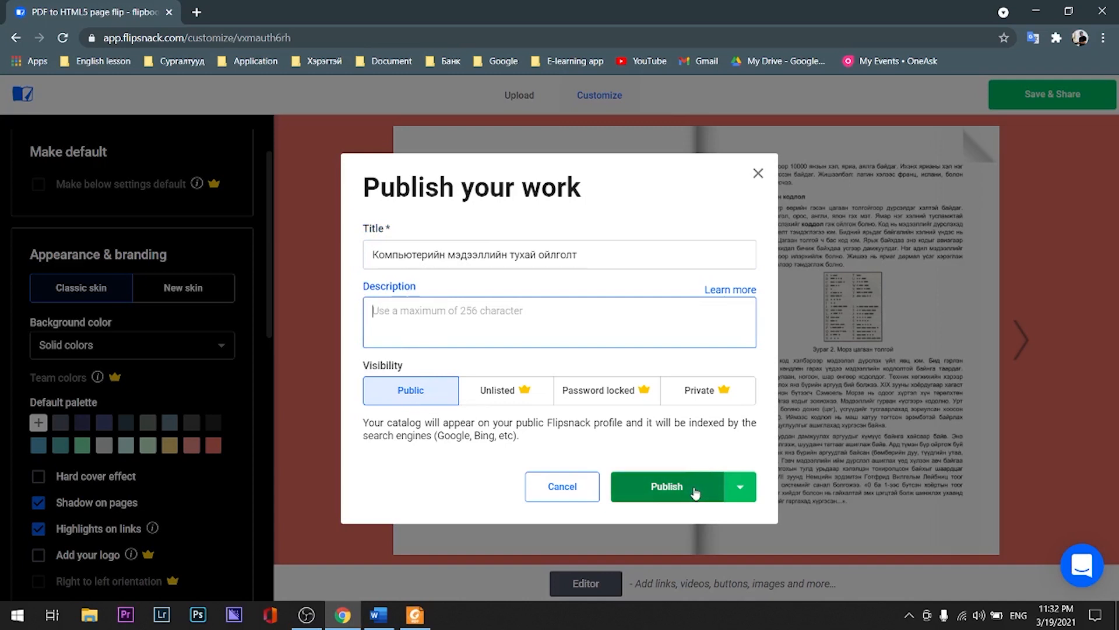
{"action": "left_click", "coordinate": [667, 486]}
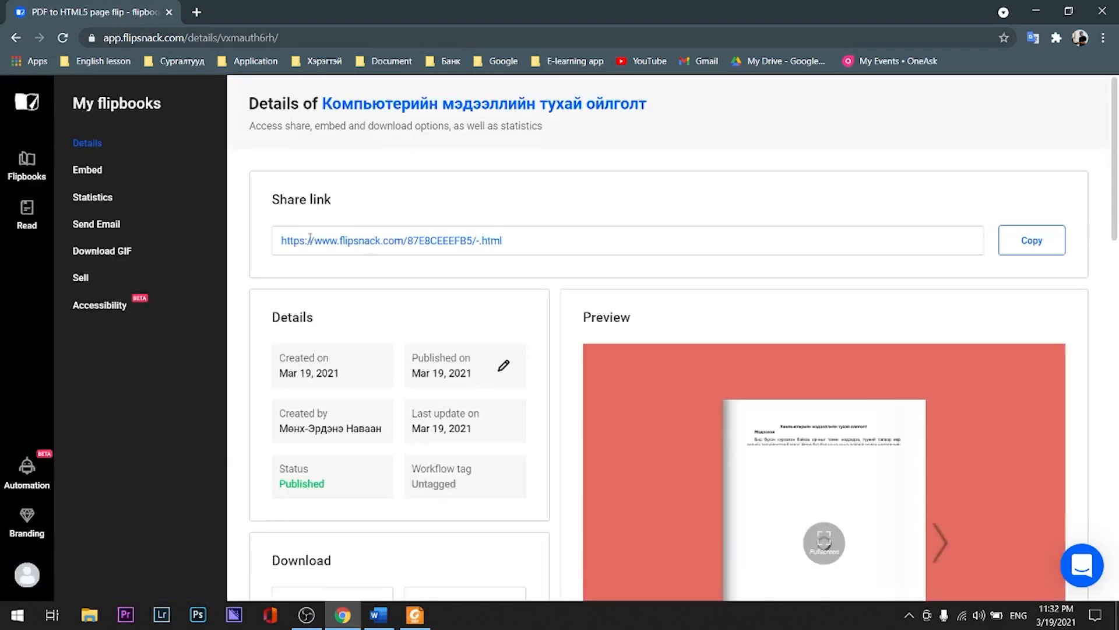
Copy the published flipbook's share link and glance over the download formats on its details page
{"action": "left_click_drag", "start_coordinate": [517, 245], "coordinate": [288, 244]}
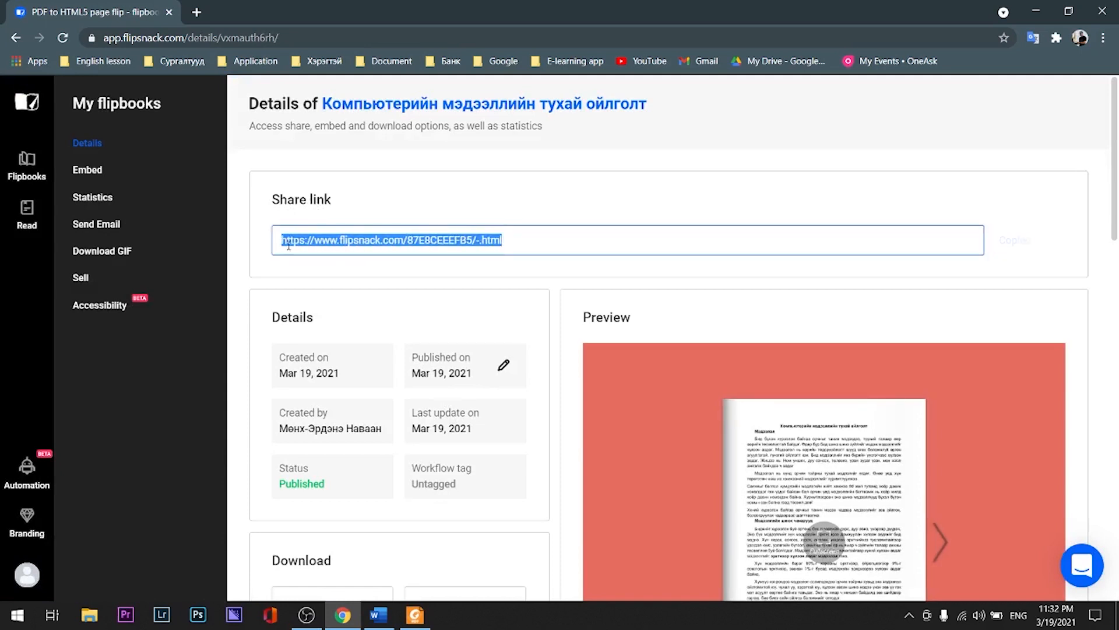
{"action": "left_click", "coordinate": [1032, 248]}
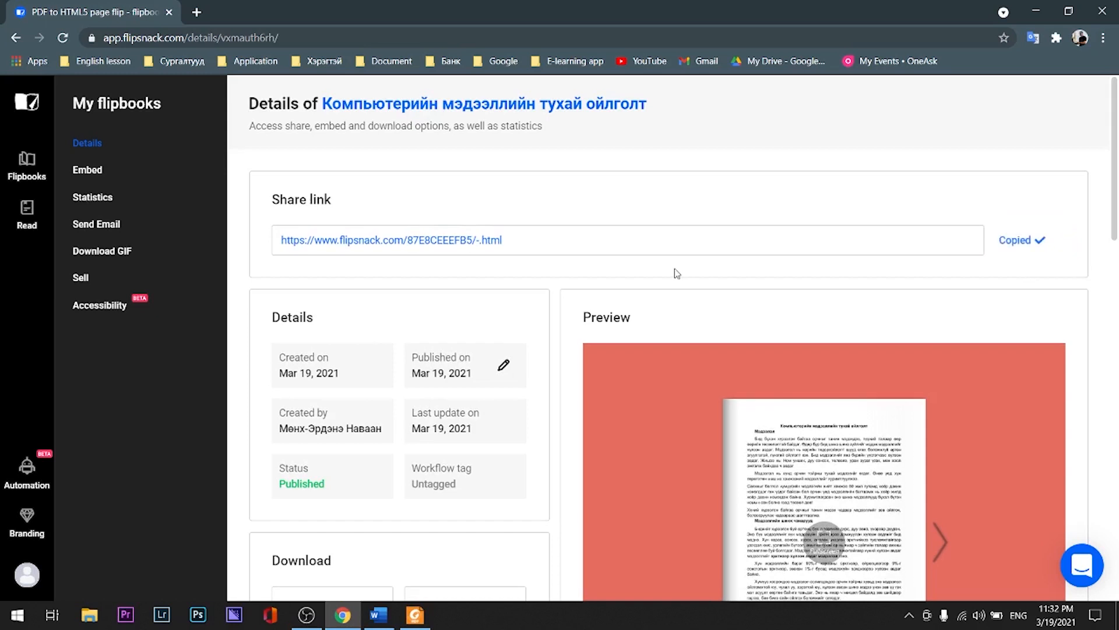
{"action": "left_click", "coordinate": [525, 241]}
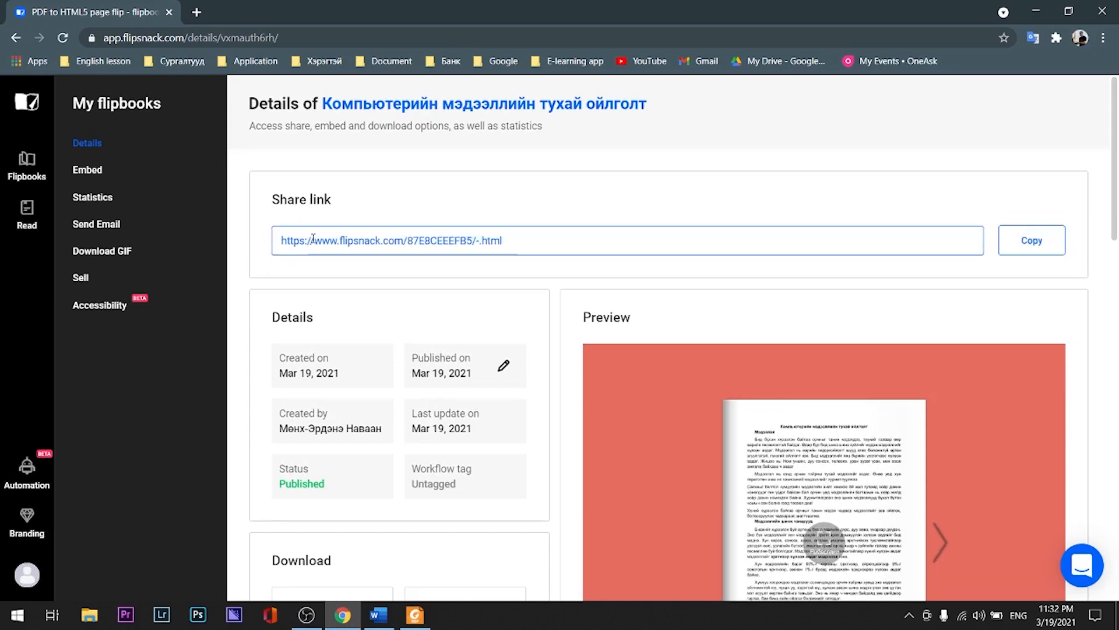
{"action": "left_click", "coordinate": [1027, 255]}
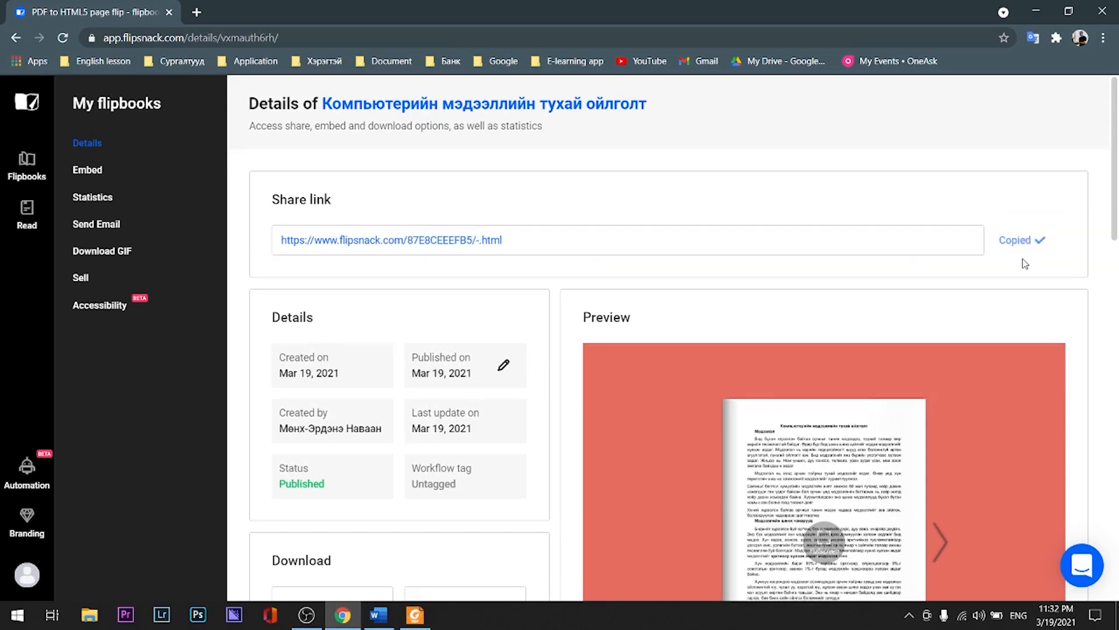
{"action": "scroll", "coordinate": [296, 307], "scroll_direction": "down", "scroll_amount": 5}
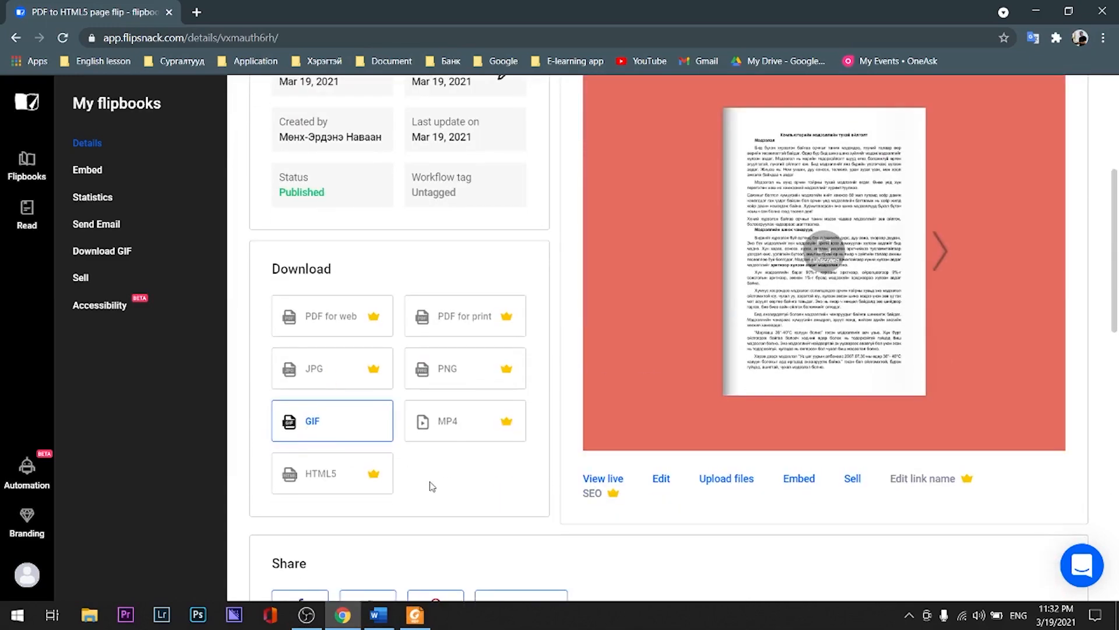
{"action": "scroll", "coordinate": [425, 373], "scroll_direction": "up", "scroll_amount": 5}
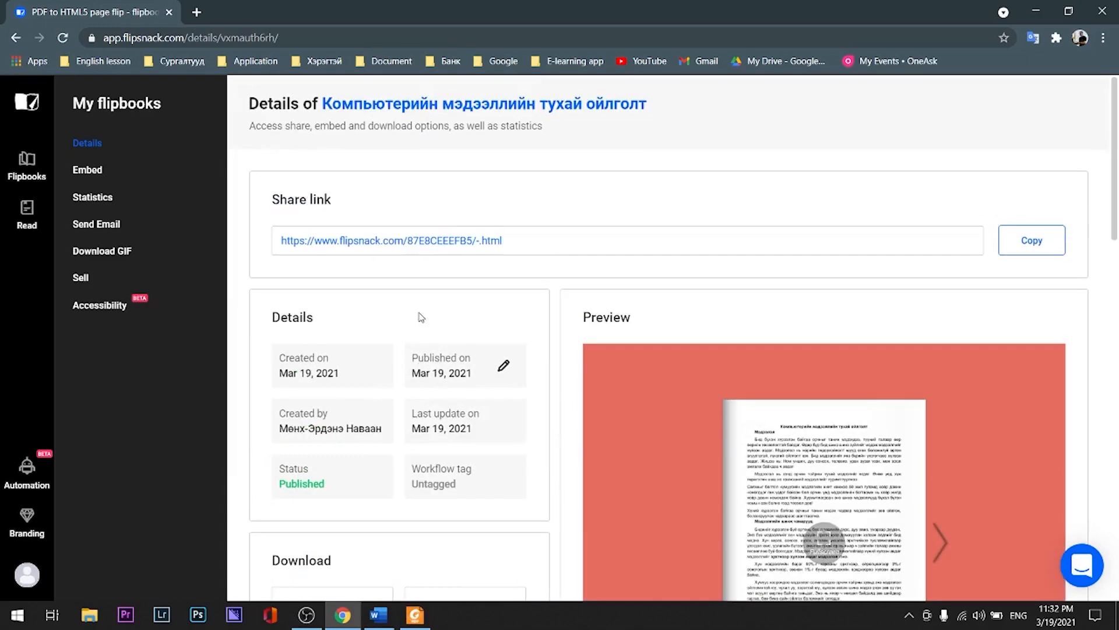
Open the copied share link in a new browser tab
{"action": "left_click", "coordinate": [197, 12]}
{"action": "key", "text": "ctrl+Tab"}
{"action": "left_click", "coordinate": [201, 12]}
{"action": "left_click", "coordinate": [256, 35]}
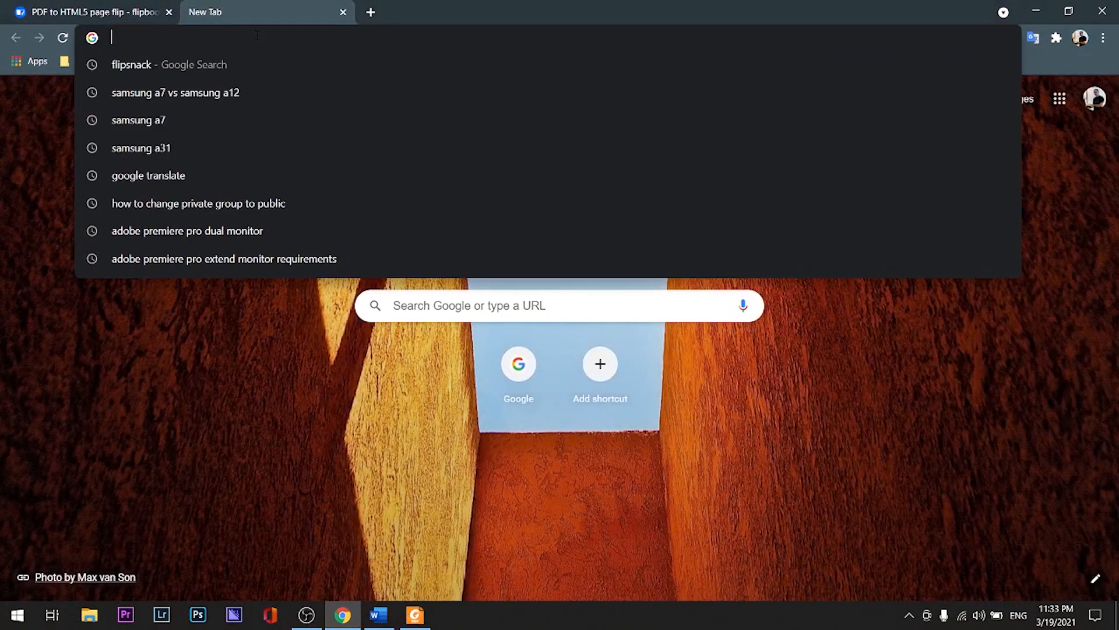
{"action": "key", "text": "ctrl+v"}
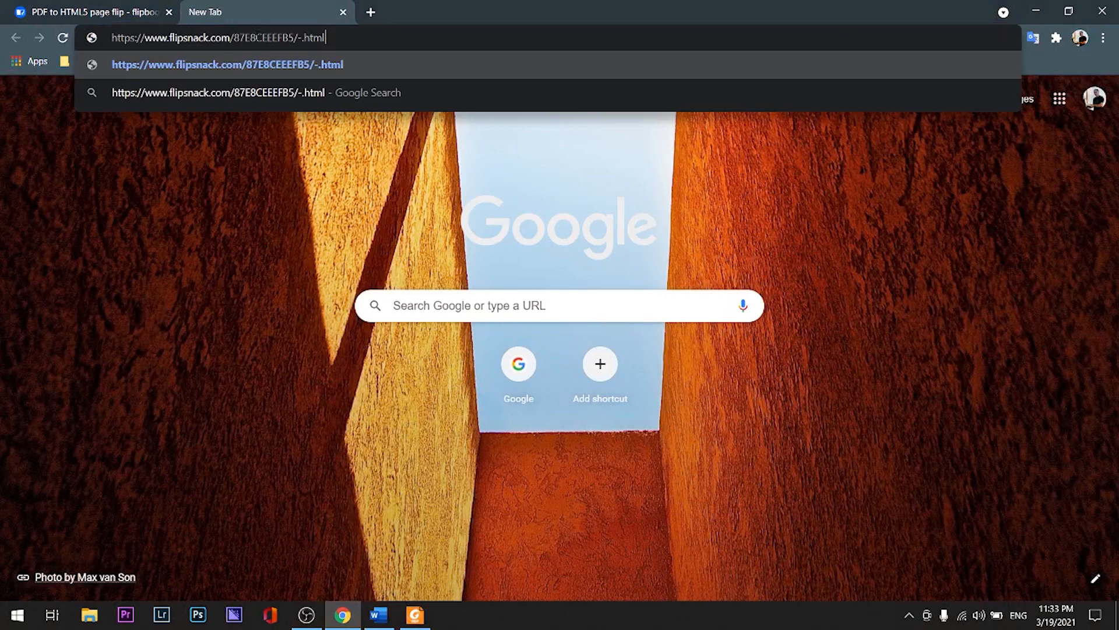
{"action": "key", "text": "Return"}
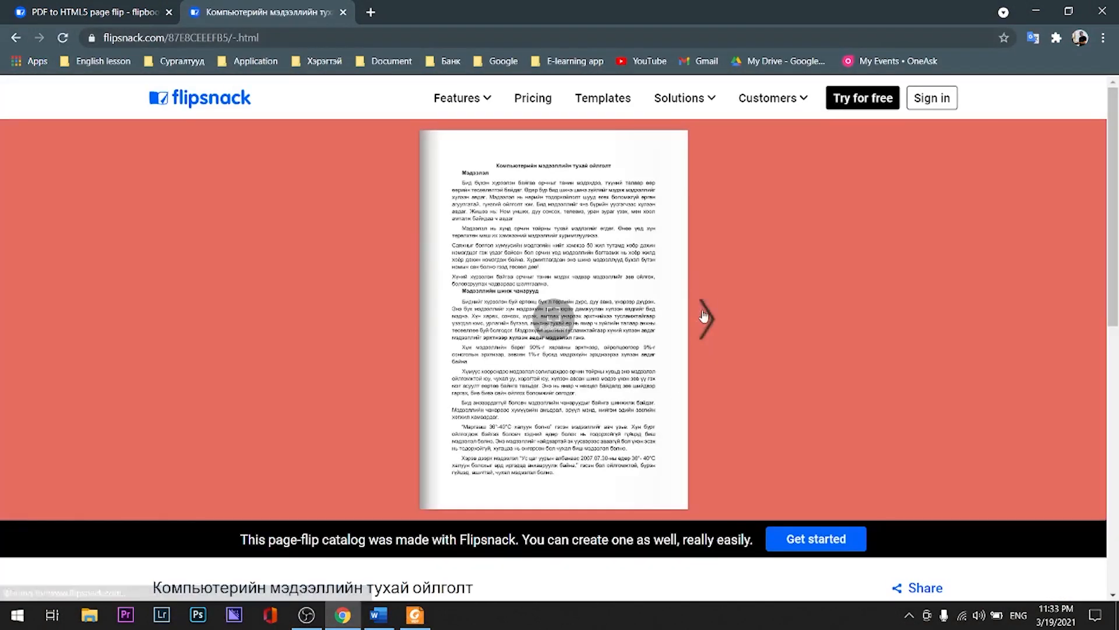
Leaf forward and back through the published flipbook to check its page turning, and close its tab
{"action": "left_click", "coordinate": [678, 444]}
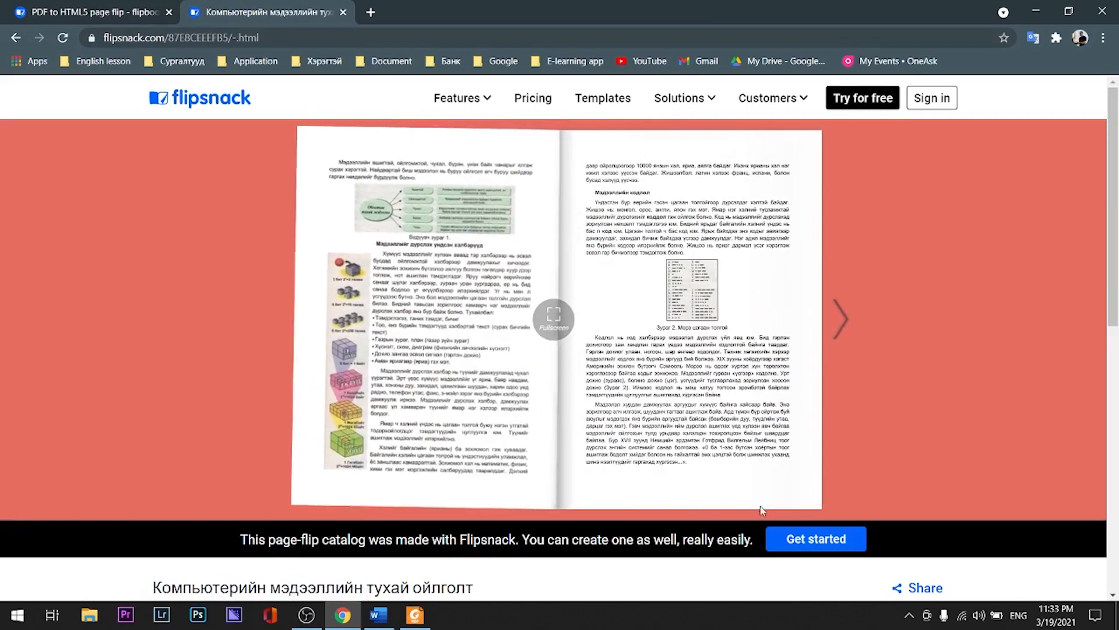
{"action": "left_click", "coordinate": [809, 500]}
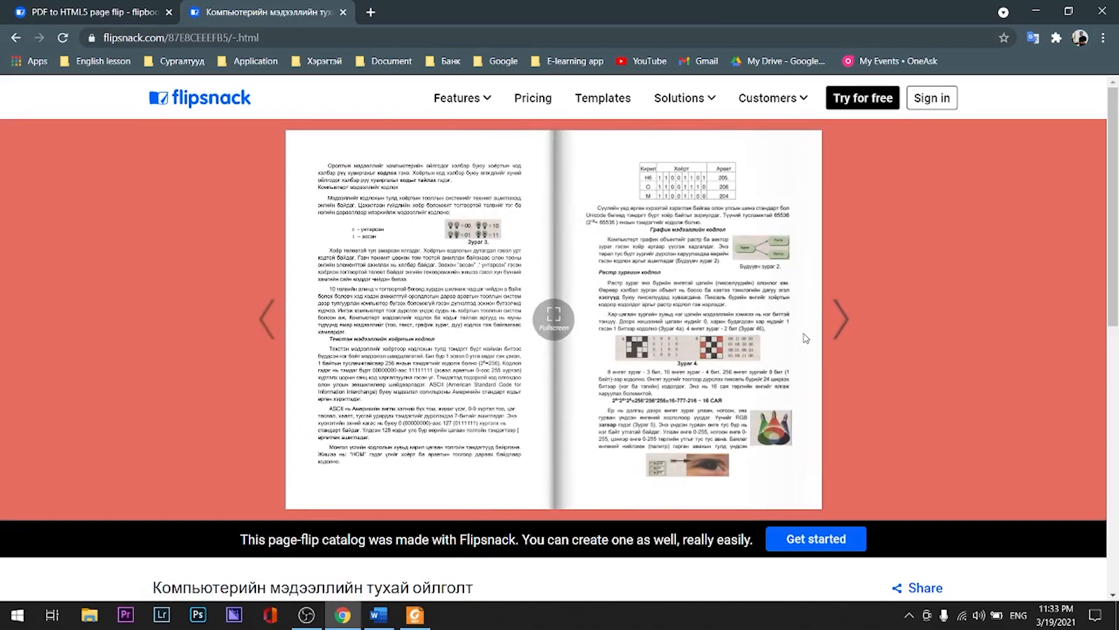
{"action": "left_click", "coordinate": [803, 500]}
{"action": "left_click", "coordinate": [803, 500]}
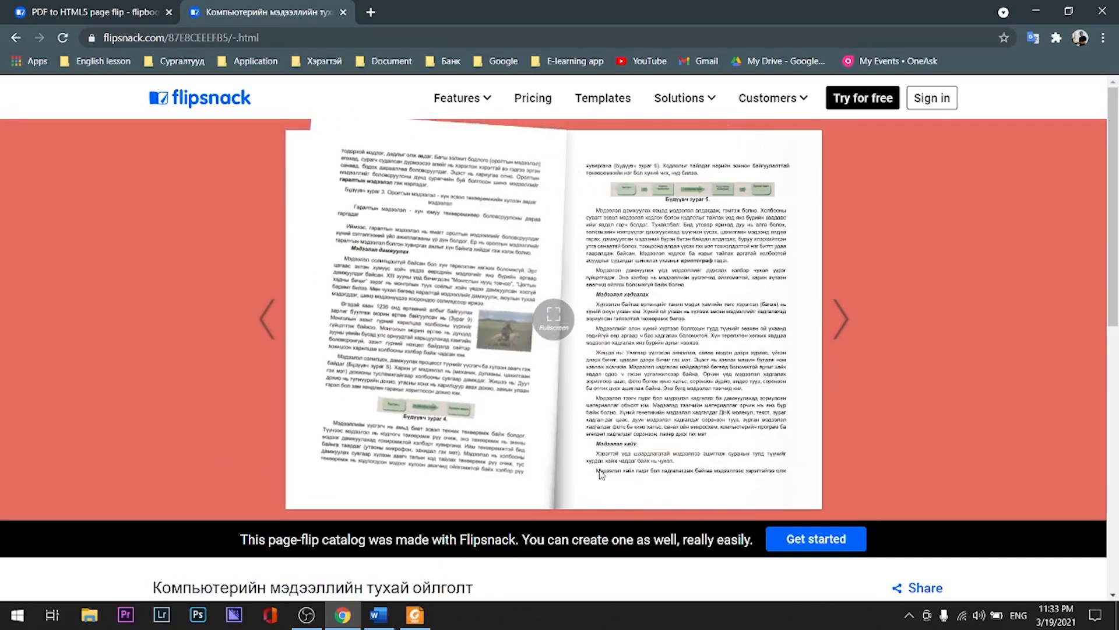
{"action": "left_click", "coordinate": [262, 486]}
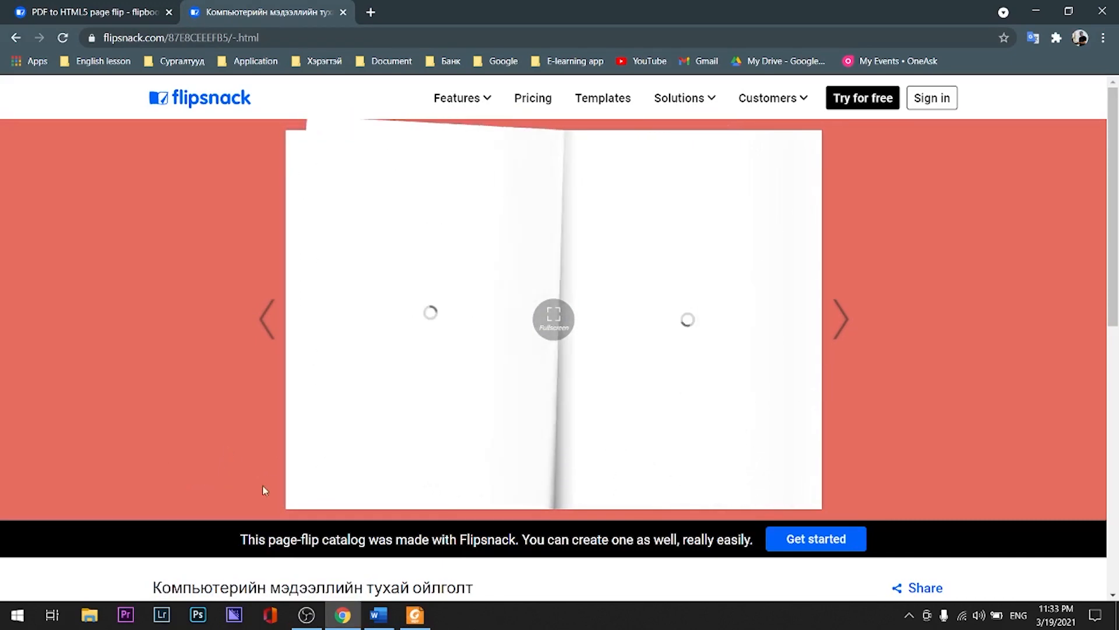
{"action": "left_click", "coordinate": [274, 490]}
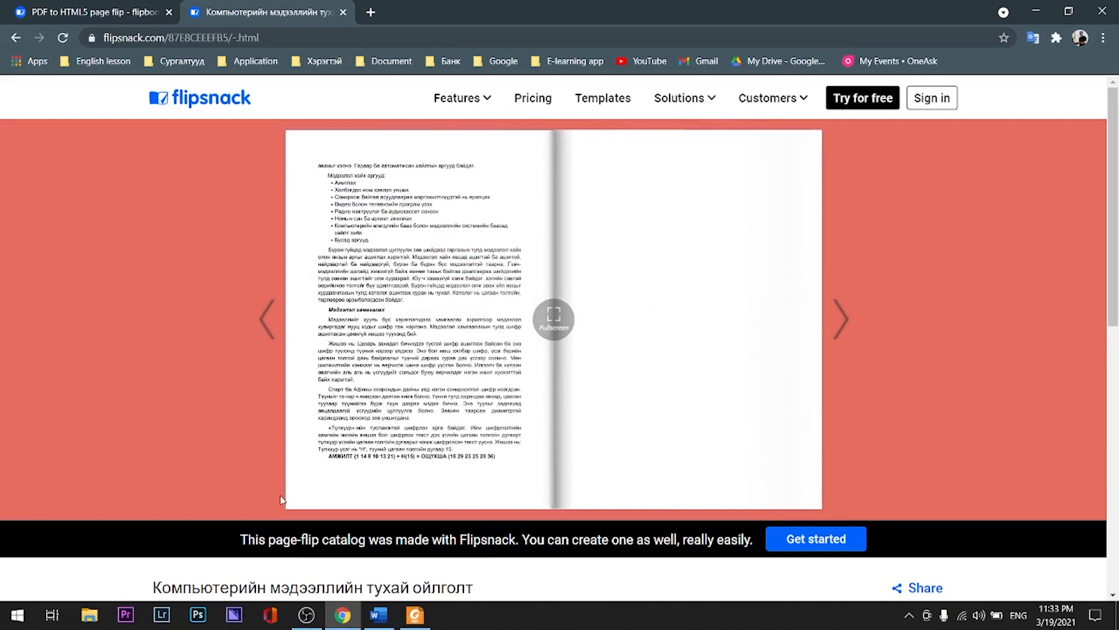
{"action": "left_click", "coordinate": [323, 482]}
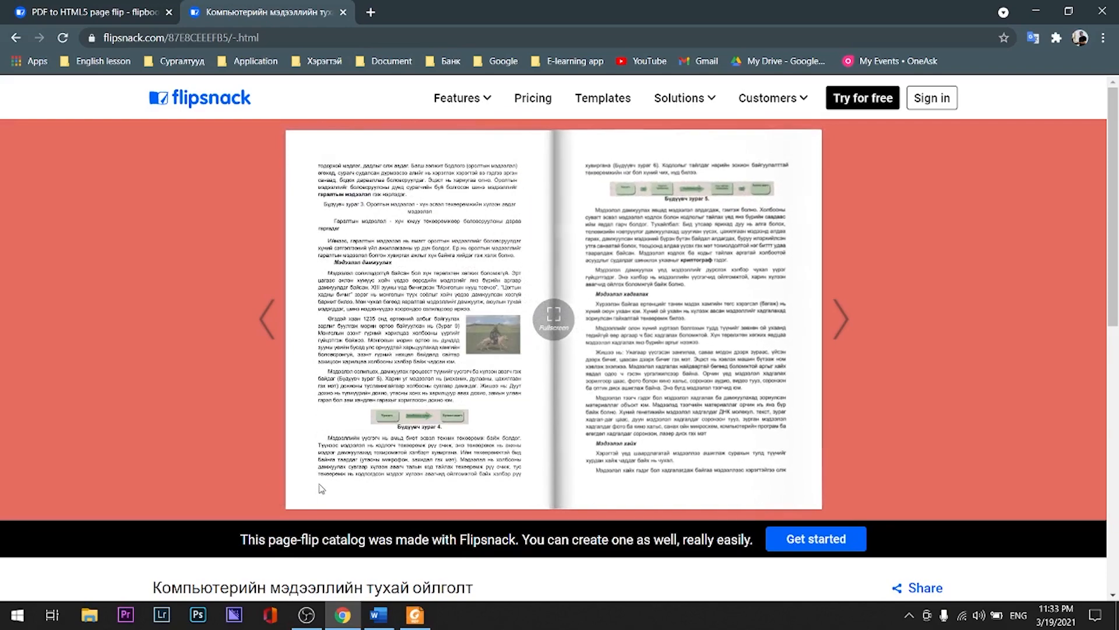
{"action": "left_click", "coordinate": [322, 482]}
{"action": "left_click", "coordinate": [309, 467]}
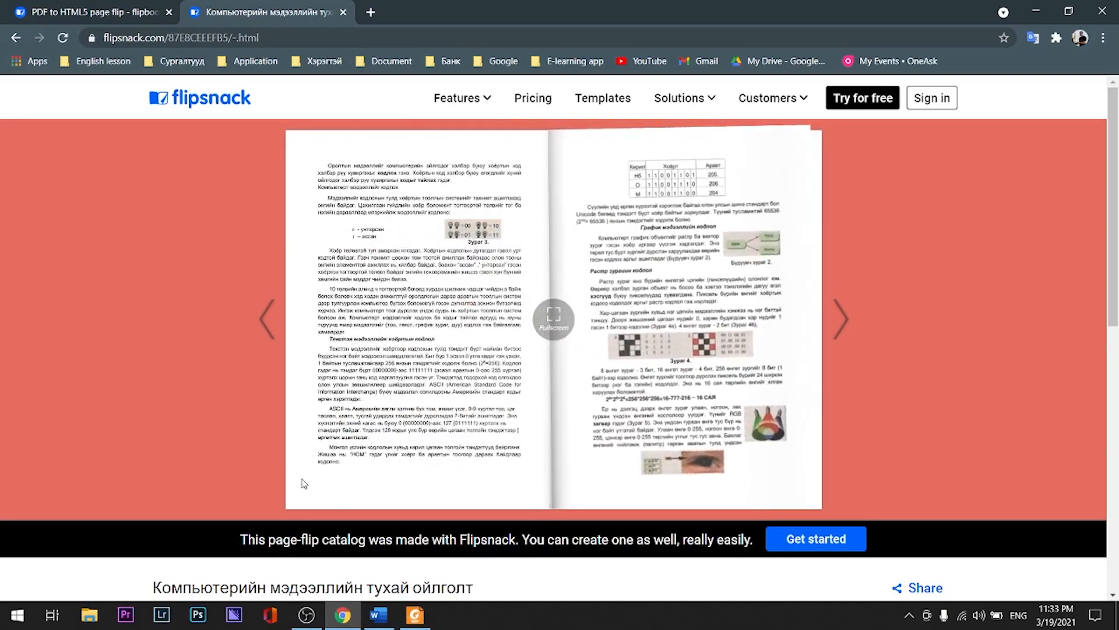
{"action": "left_click", "coordinate": [773, 446]}
{"action": "left_click", "coordinate": [775, 447]}
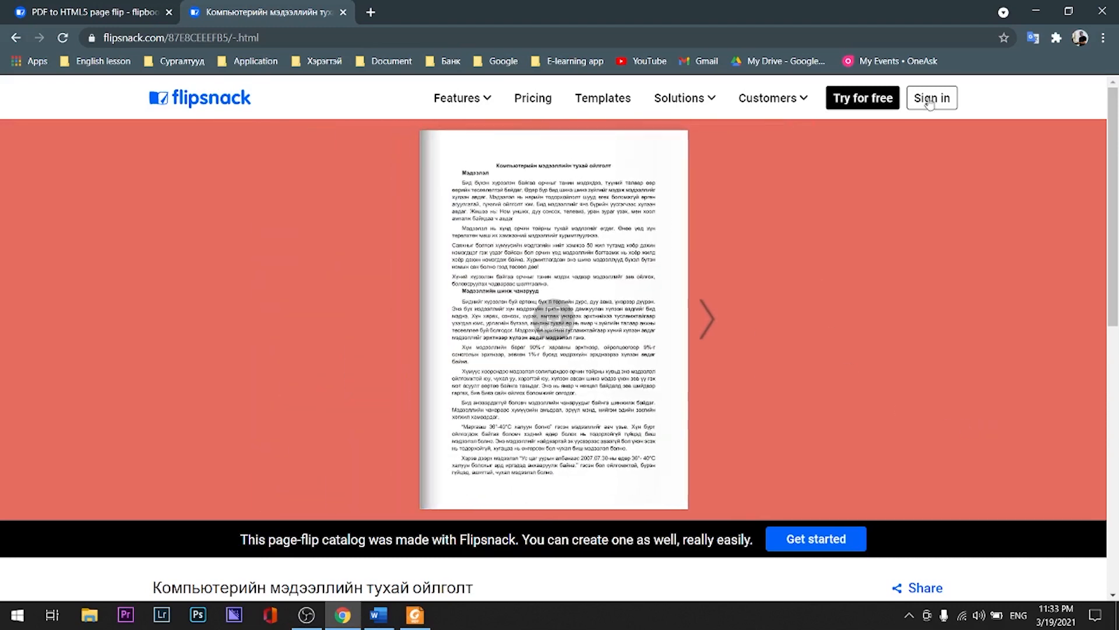
{"action": "key", "text": "ctrl+w"}
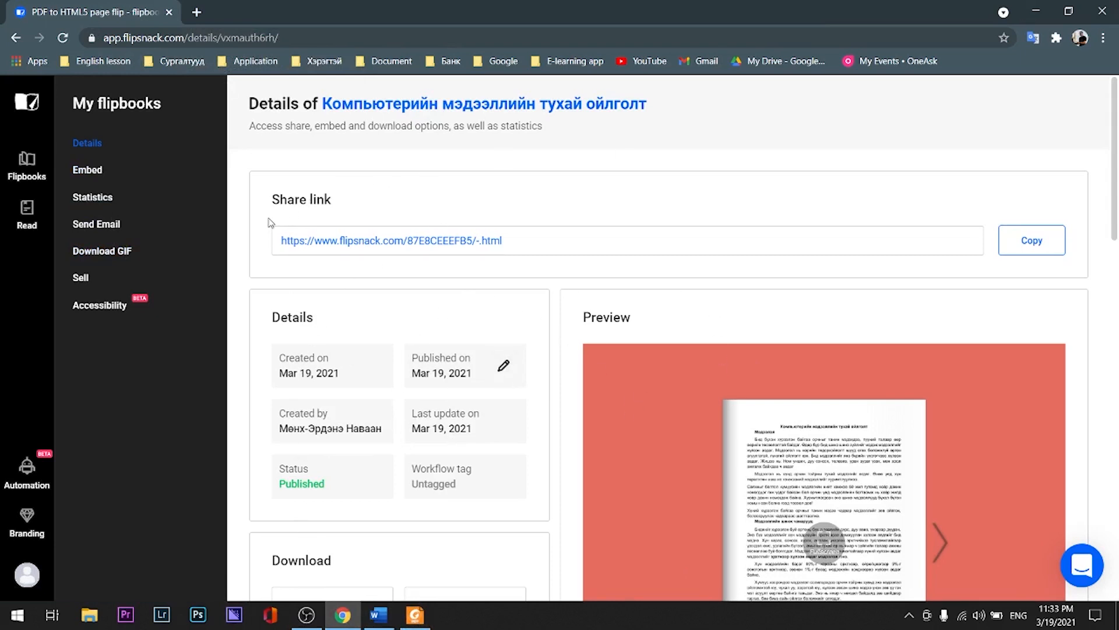
Show the desktop, select 3.3 C1D3_HBook1.pdf there and return to Chrome
{"action": "key", "text": "super+d"}
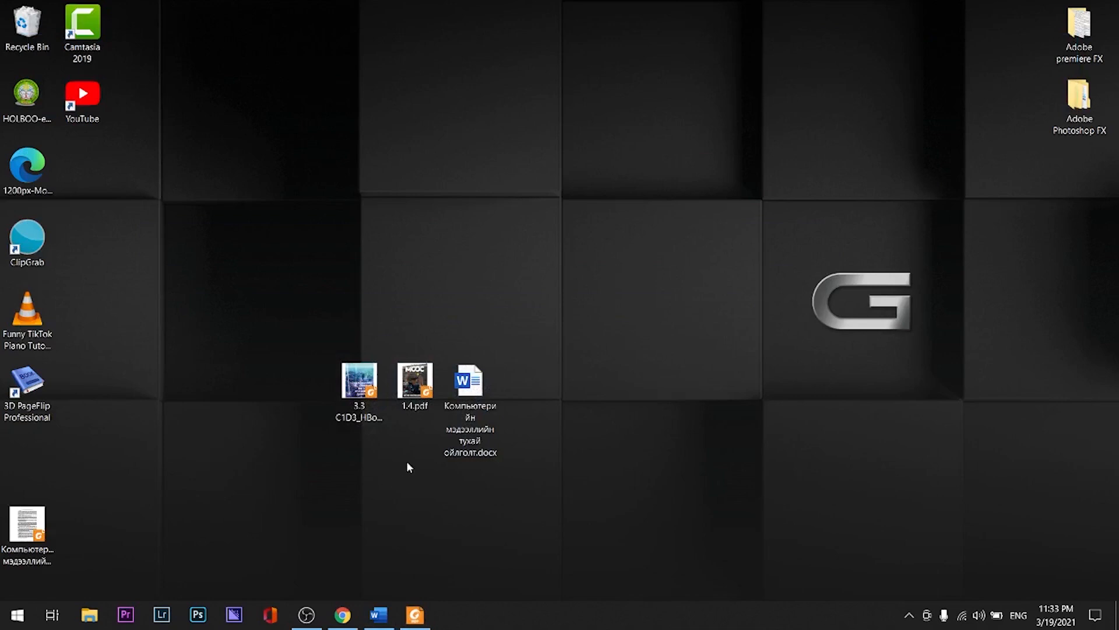
{"action": "left_click", "coordinate": [359, 385]}
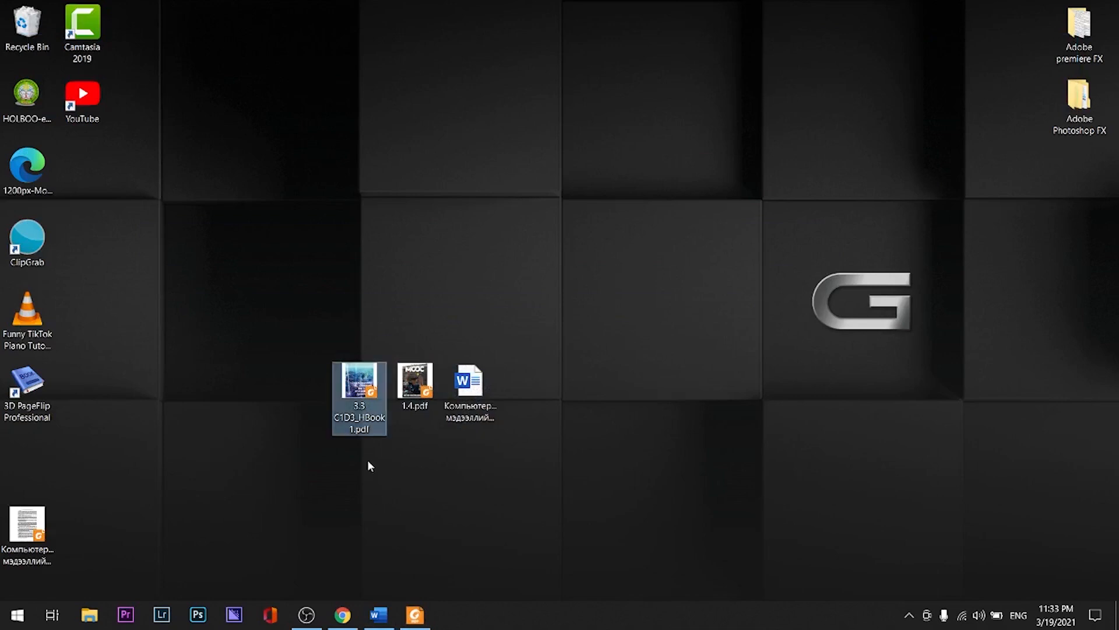
{"action": "left_click", "coordinate": [343, 614]}
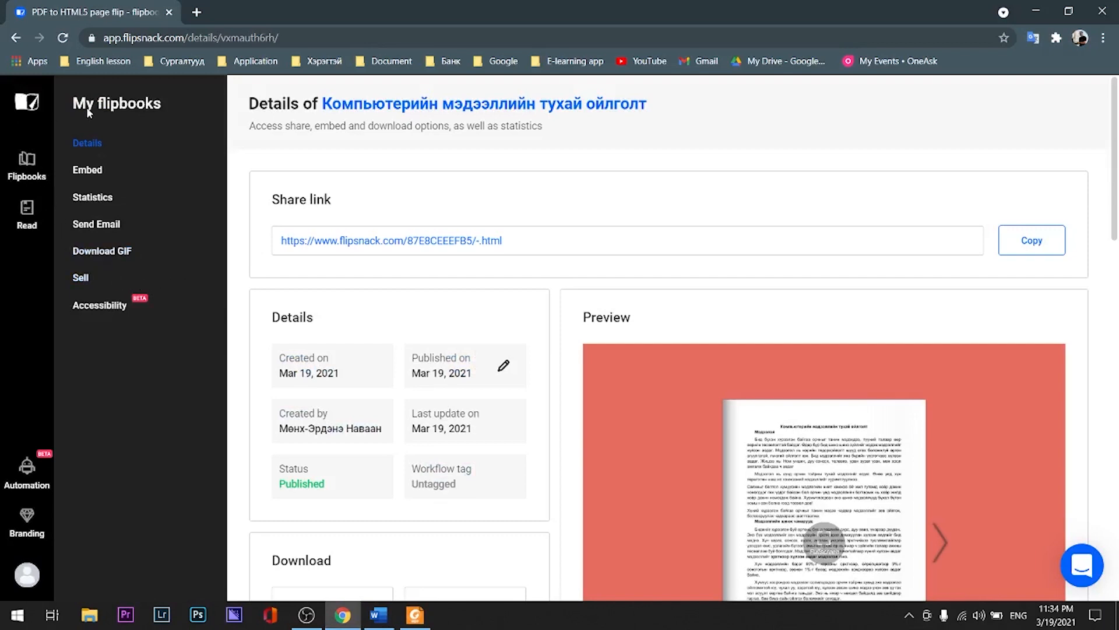
Go back to the flipbook's upload page and add 3.3 C1D3_HBook1.pdf from the Desktop
{"action": "left_click", "coordinate": [16, 37]}
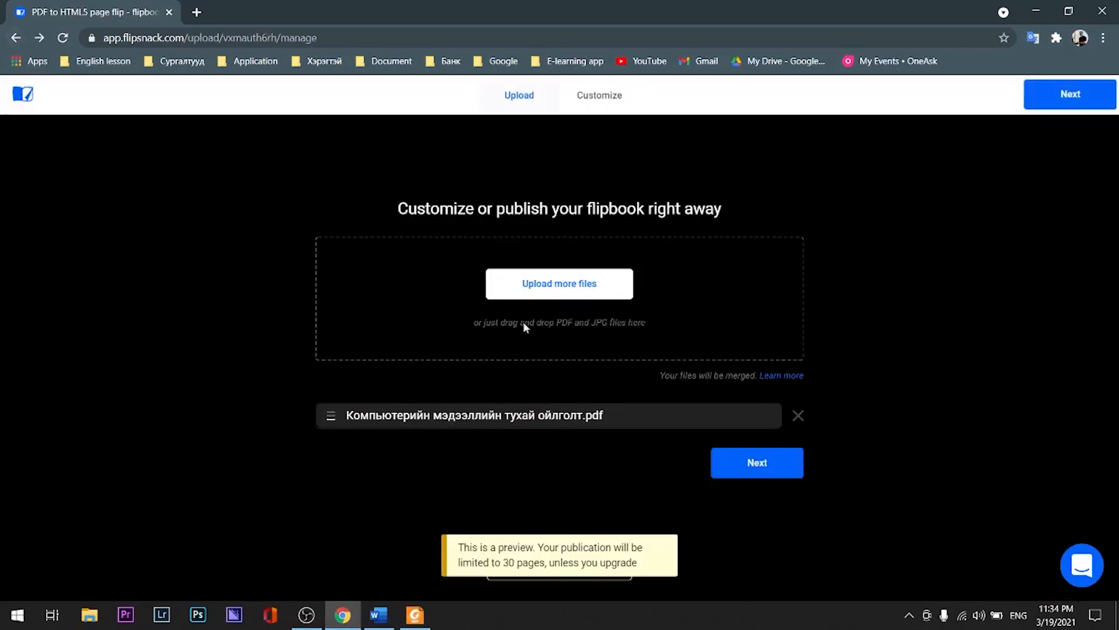
{"action": "left_click", "coordinate": [580, 298]}
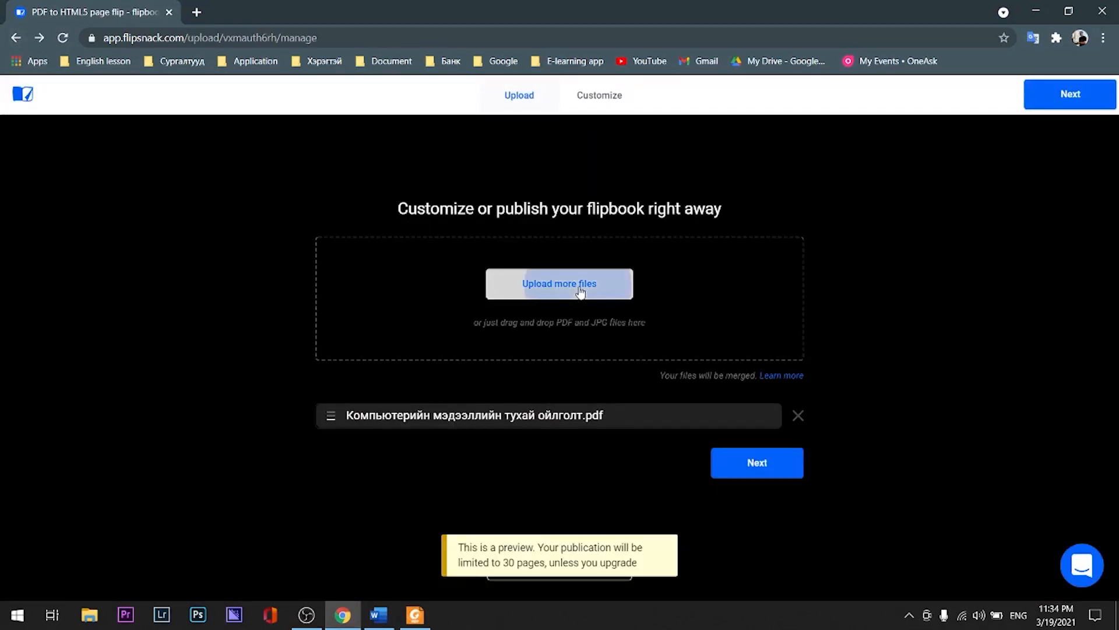
{"action": "scroll", "coordinate": [314, 173], "scroll_direction": "down", "scroll_amount": 3}
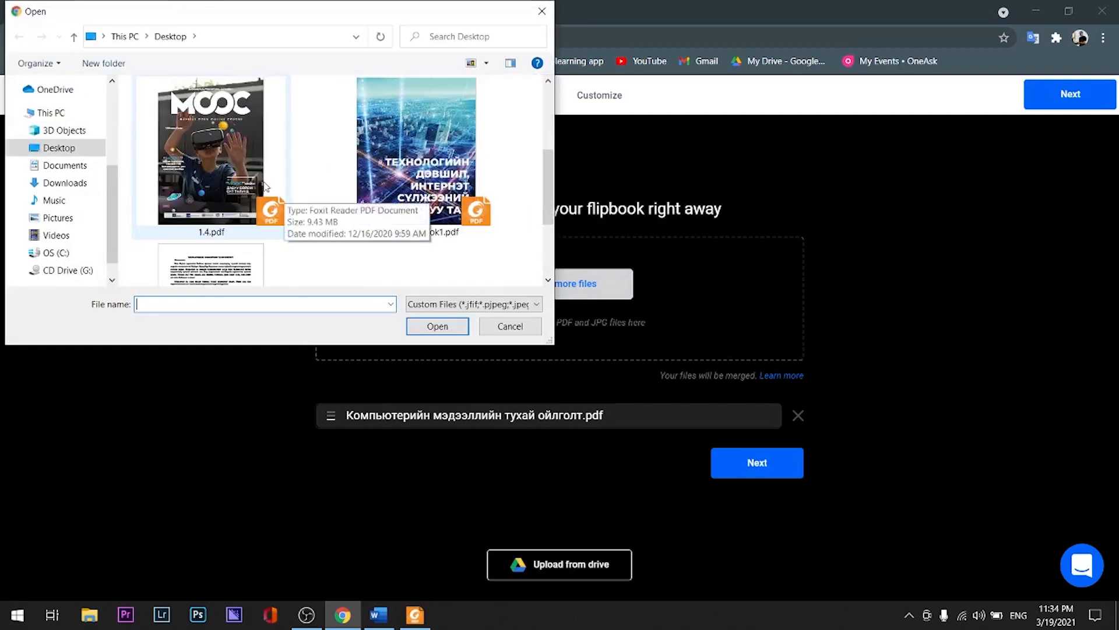
{"action": "left_click", "coordinate": [384, 170]}
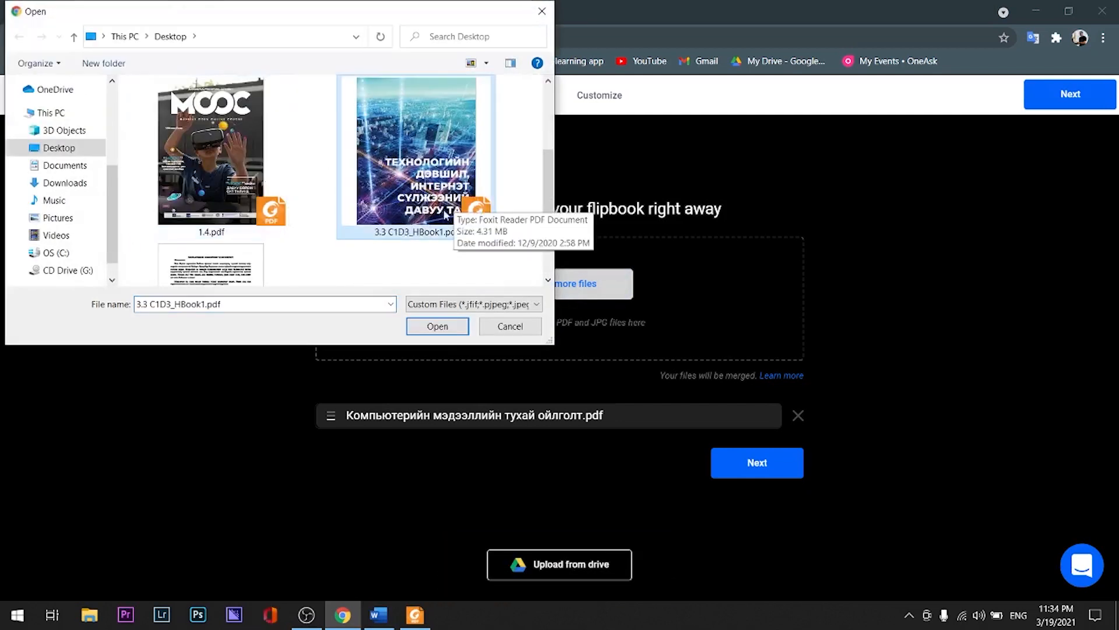
{"action": "left_click", "coordinate": [437, 326]}
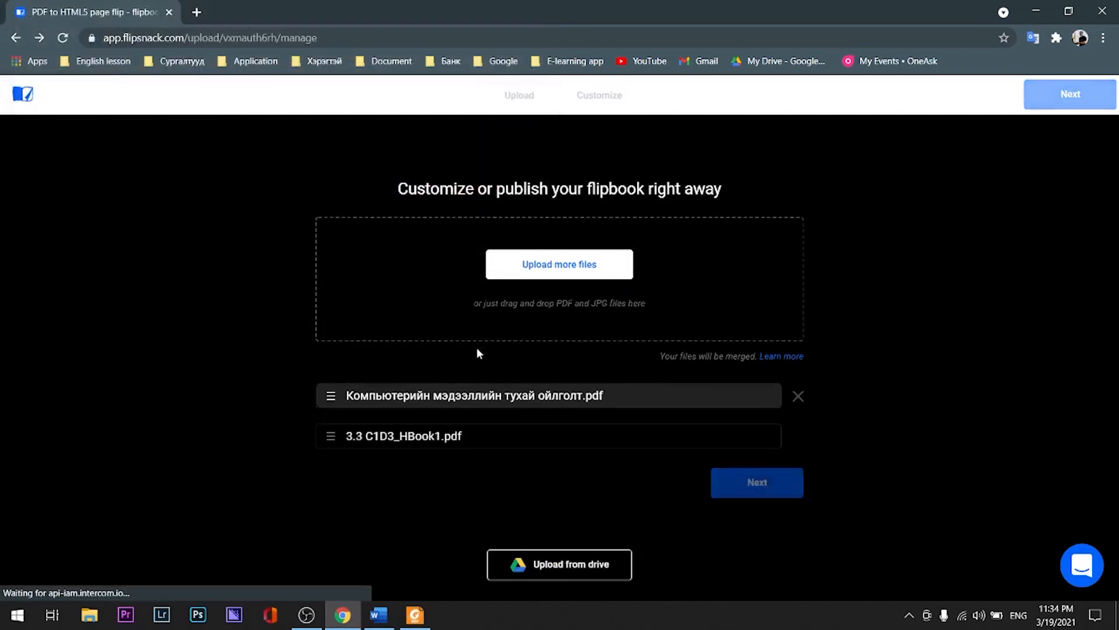
Remove Компьютерийн мэдээллийн тухай ойлголт.pdf from the uploaded files and continue with 3.3 C1D3_HBook1.pdf to the customization settings
{"action": "left_click", "coordinate": [798, 400]}
{"action": "left_click", "coordinate": [685, 373]}
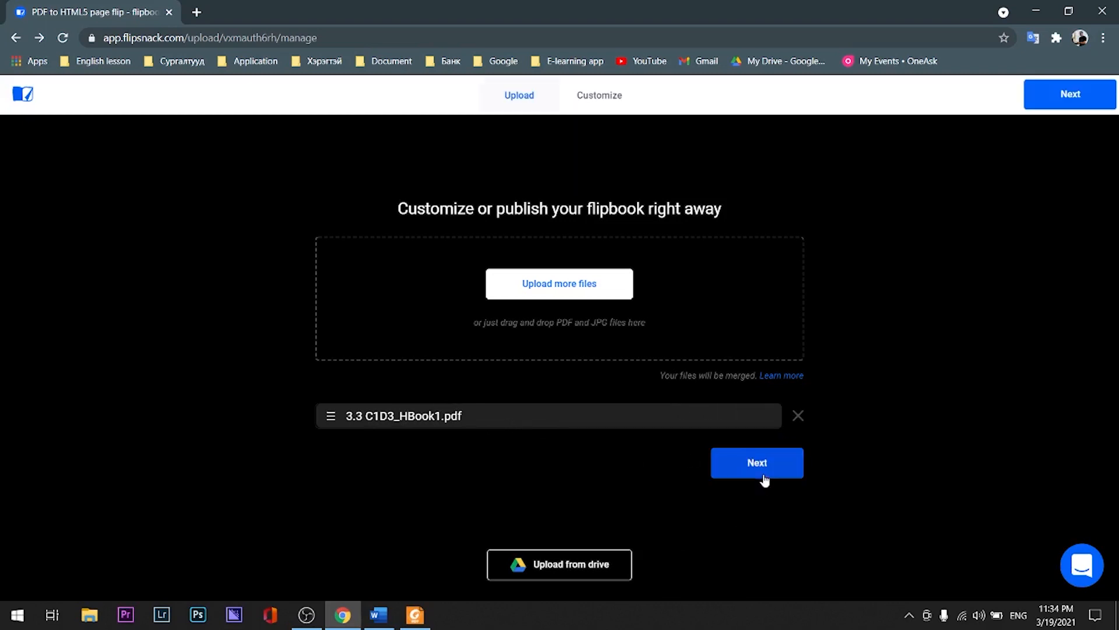
{"action": "left_click", "coordinate": [766, 466]}
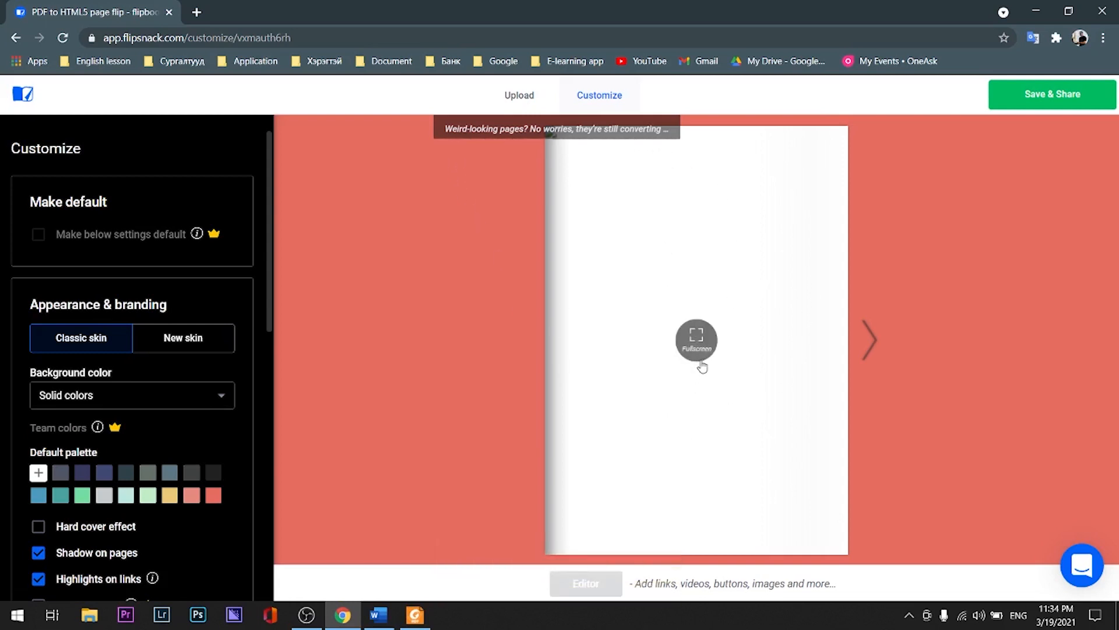
{"action": "scroll", "coordinate": [190, 430], "scroll_direction": "down", "scroll_amount": 10}
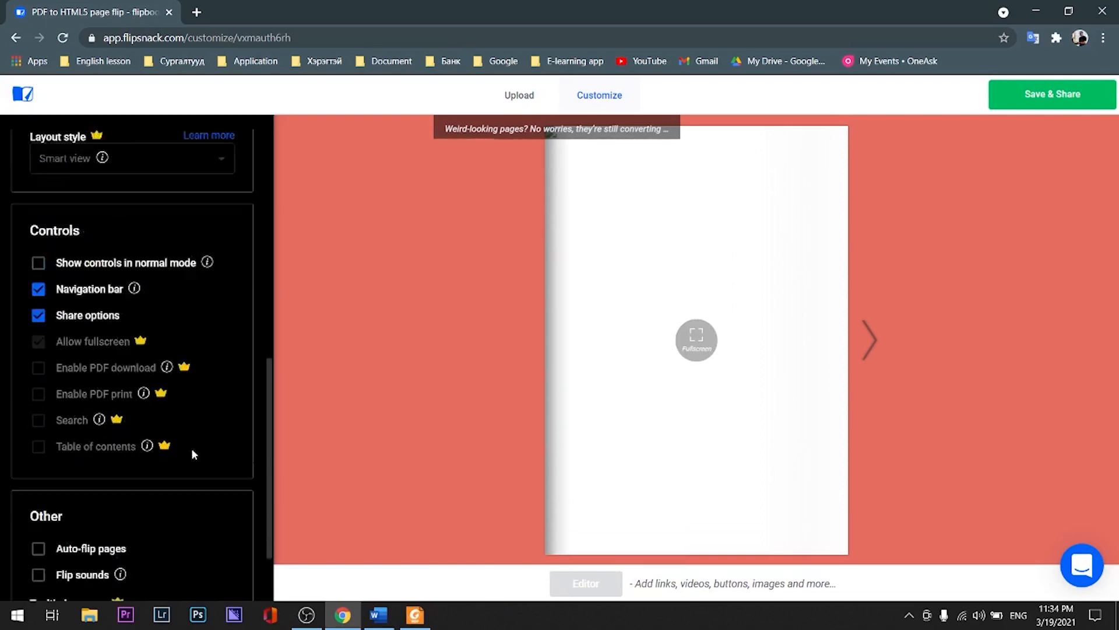
Look through the Appearance & branding and Controls settings of the new flipbook while its pages convert
{"action": "scroll", "coordinate": [150, 266], "scroll_direction": "up", "scroll_amount": 3}
{"action": "scroll", "coordinate": [150, 265], "scroll_direction": "up", "scroll_amount": 5}
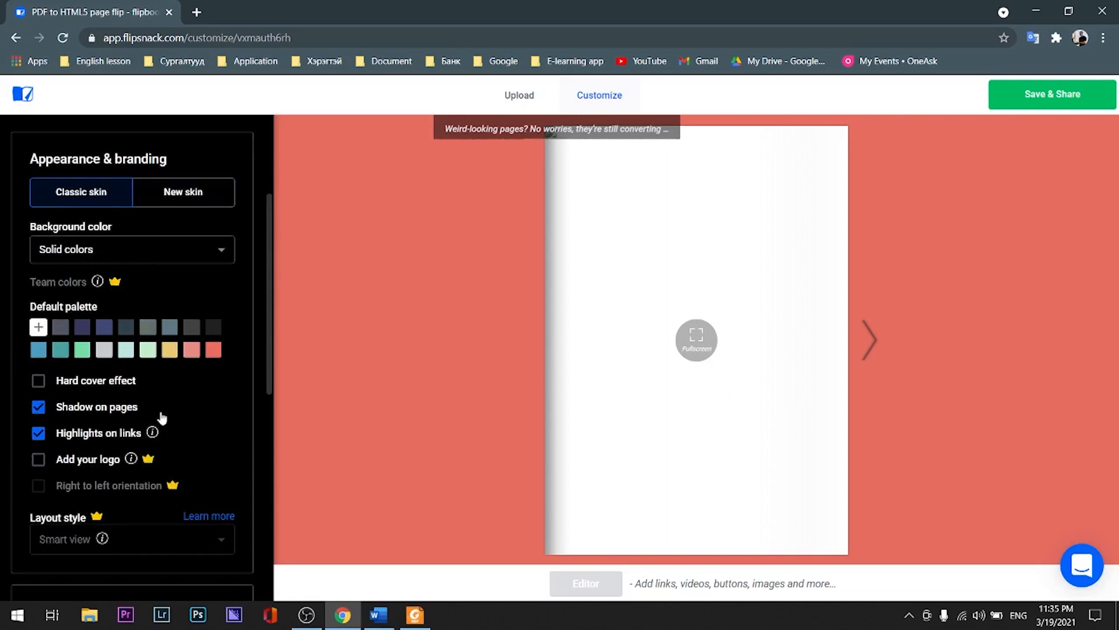
{"action": "scroll", "coordinate": [93, 437], "scroll_direction": "down", "scroll_amount": 1}
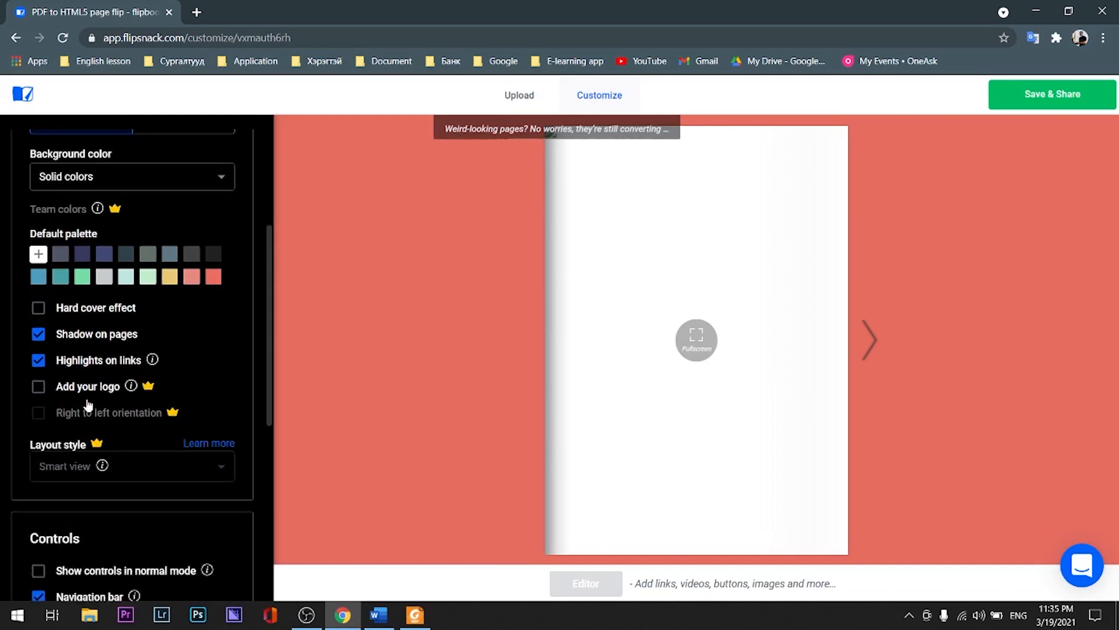
{"action": "scroll", "coordinate": [96, 421], "scroll_direction": "down", "scroll_amount": 2}
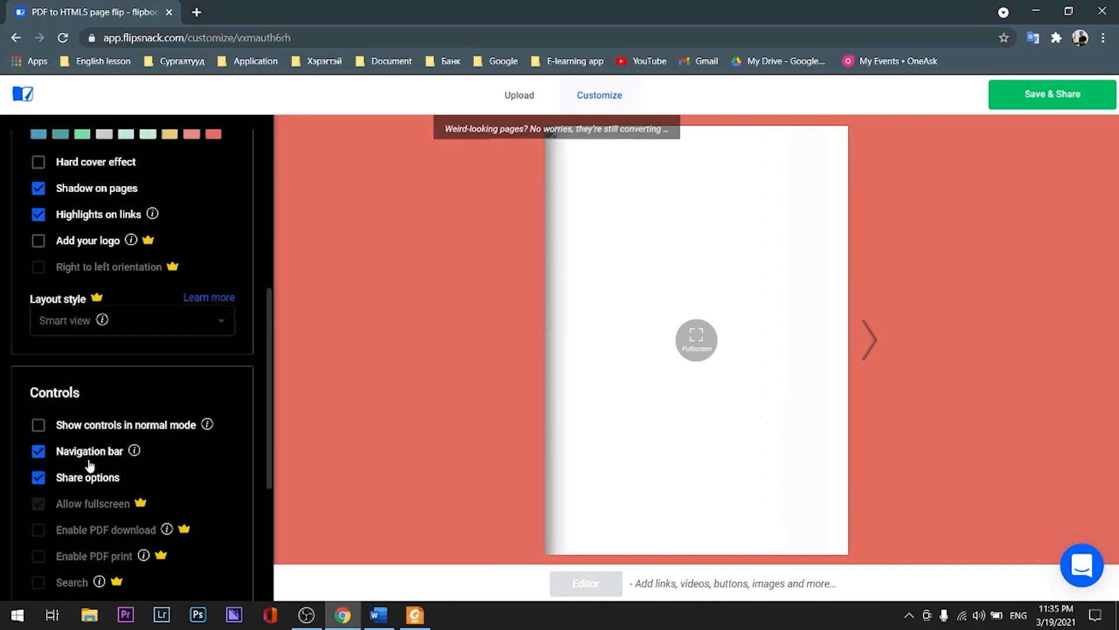
{"action": "scroll", "coordinate": [120, 505], "scroll_direction": "down", "scroll_amount": 1}
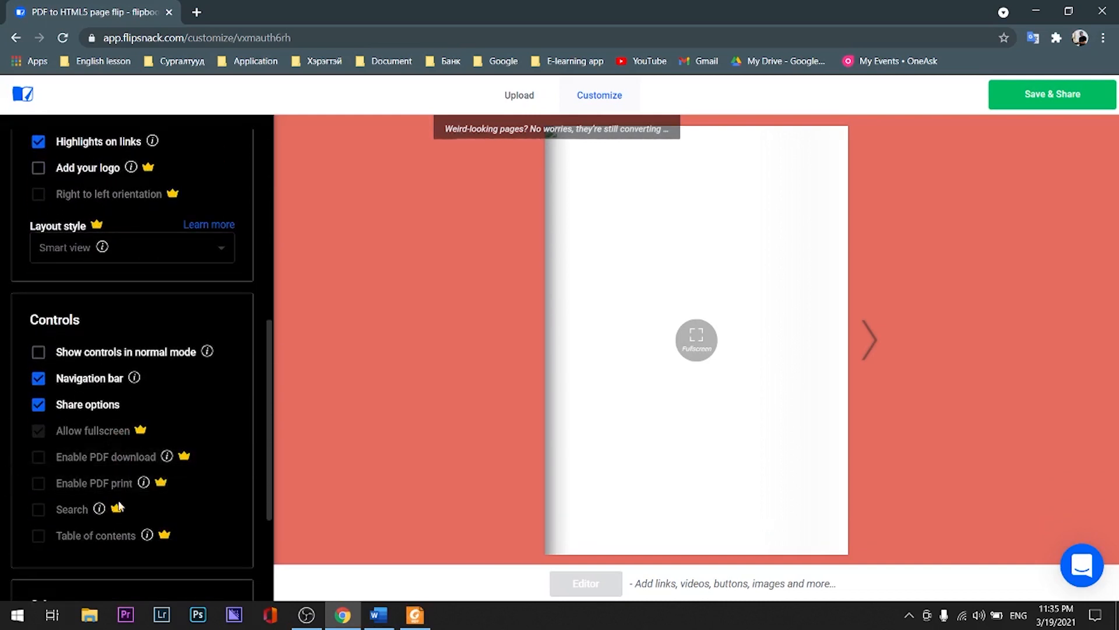
{"action": "scroll", "coordinate": [156, 545], "scroll_direction": "up", "scroll_amount": 5}
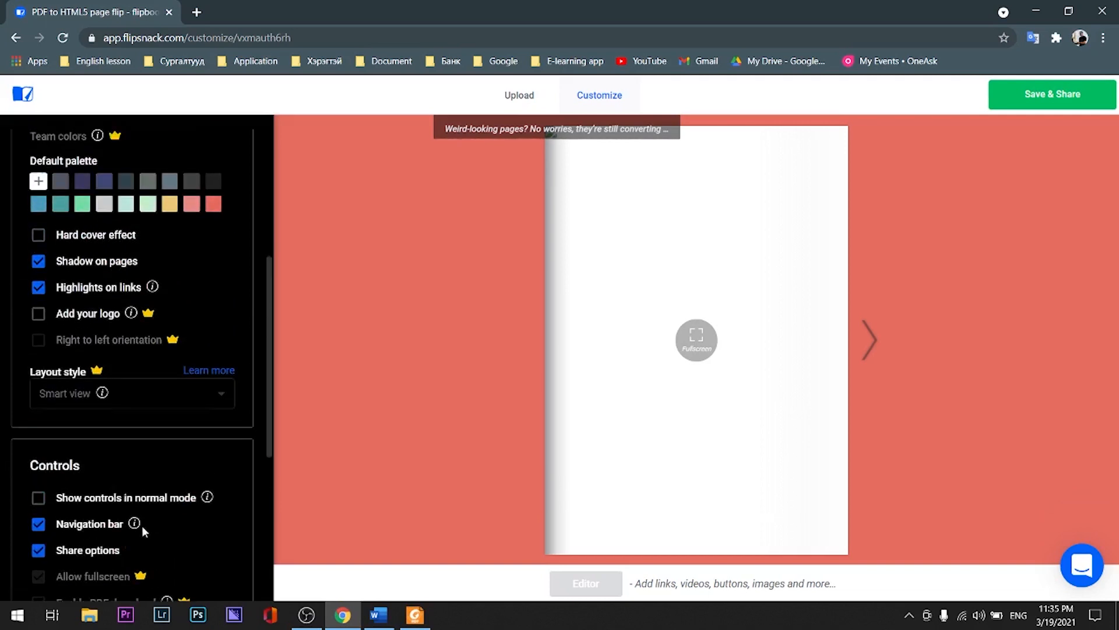
{"action": "scroll", "coordinate": [120, 372], "scroll_direction": "up", "scroll_amount": 1}
{"action": "scroll", "coordinate": [120, 372], "scroll_direction": "down", "scroll_amount": 2}
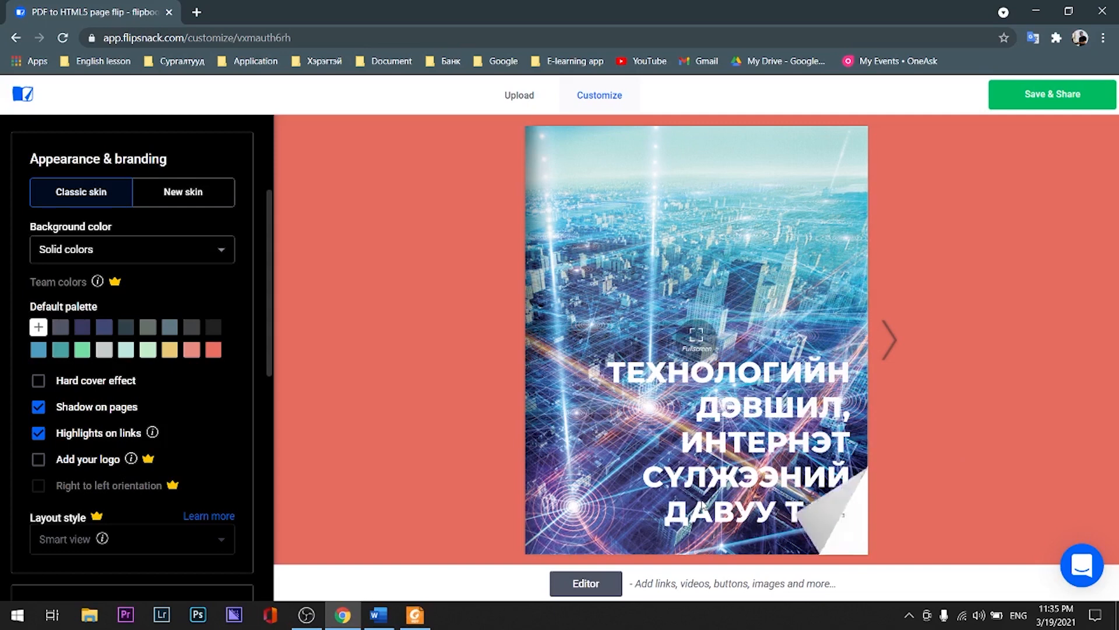
Leaf forward from the cover to pages 8 and 9 in the flipbook preview to check the converted pages
{"action": "left_click", "coordinate": [858, 543]}
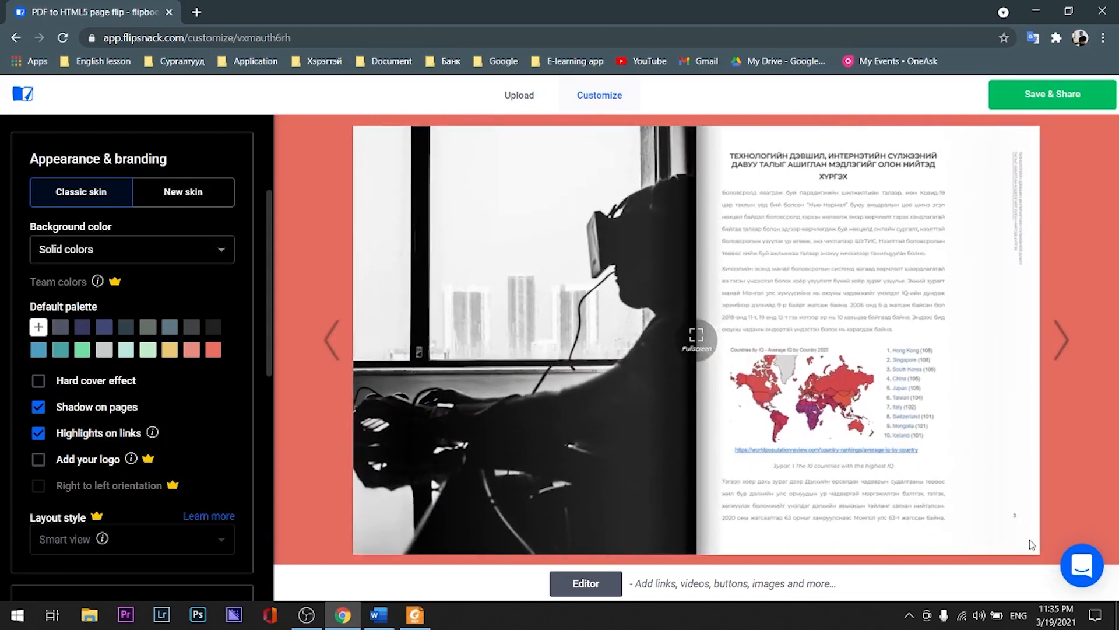
{"action": "key", "text": "Right"}
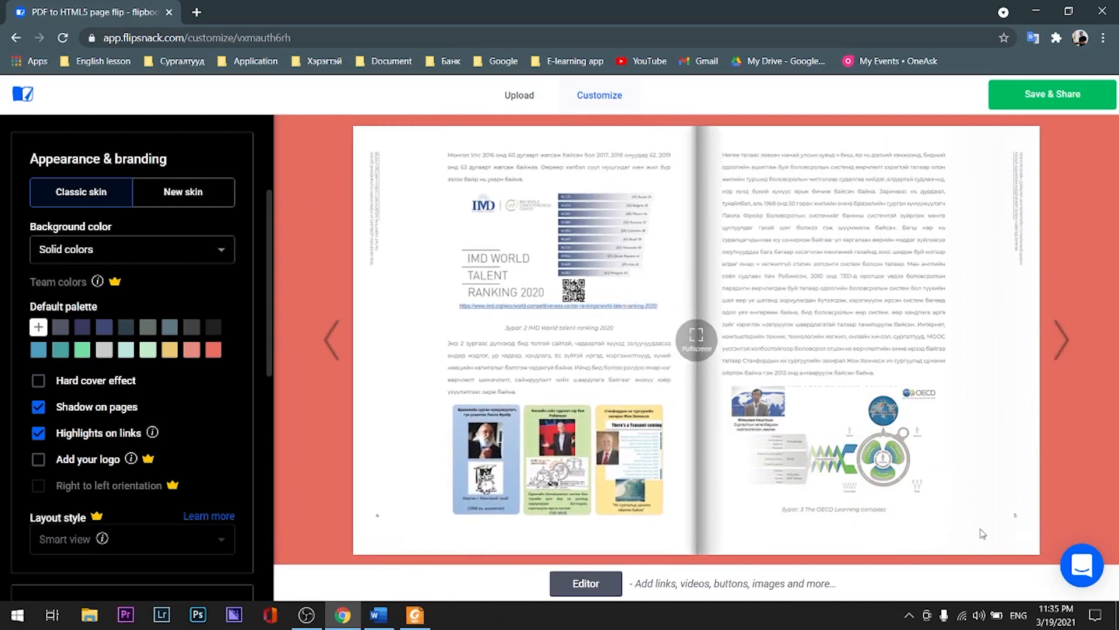
{"action": "left_click", "coordinate": [1025, 537]}
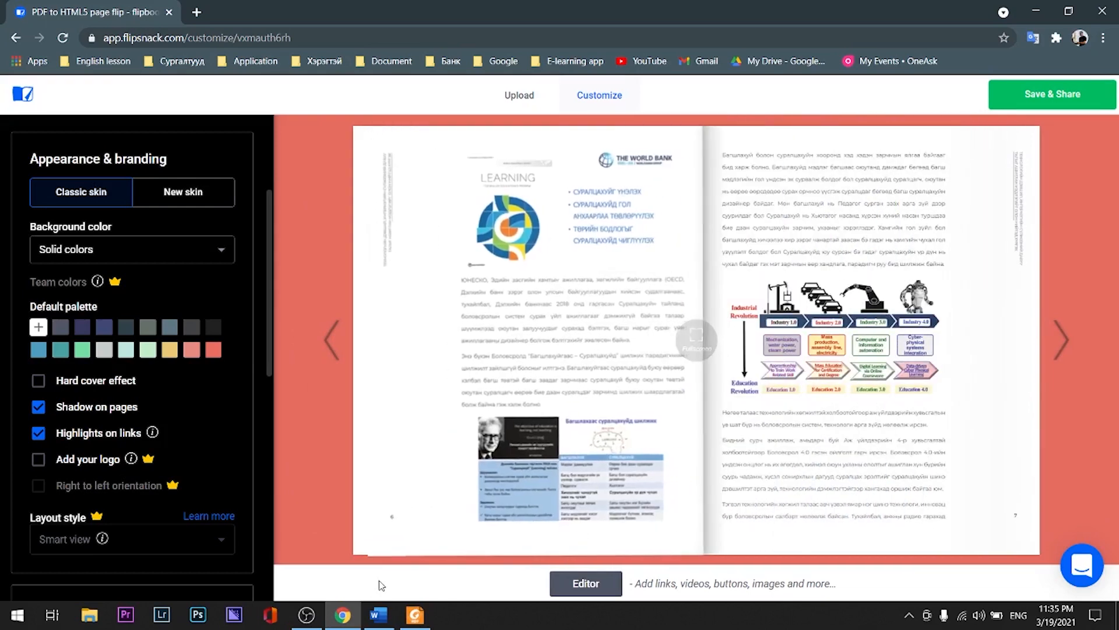
{"action": "left_click", "coordinate": [1026, 537]}
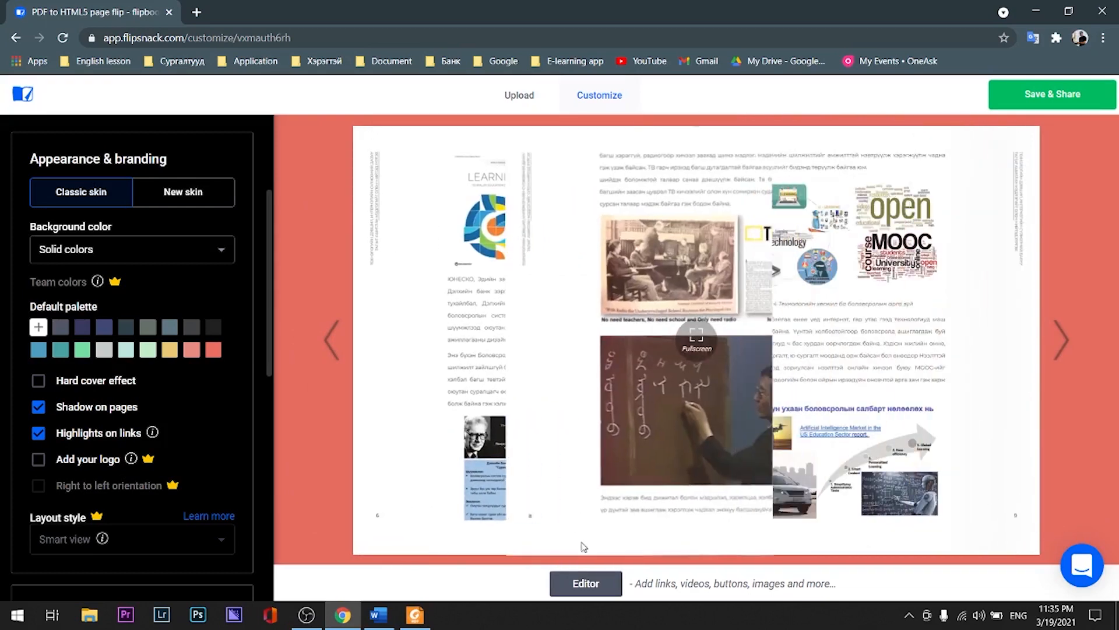
Publish the flipbook with Public visibility under its existing title, leaving the description empty, and copy its share link
{"action": "left_click", "coordinate": [1069, 104]}
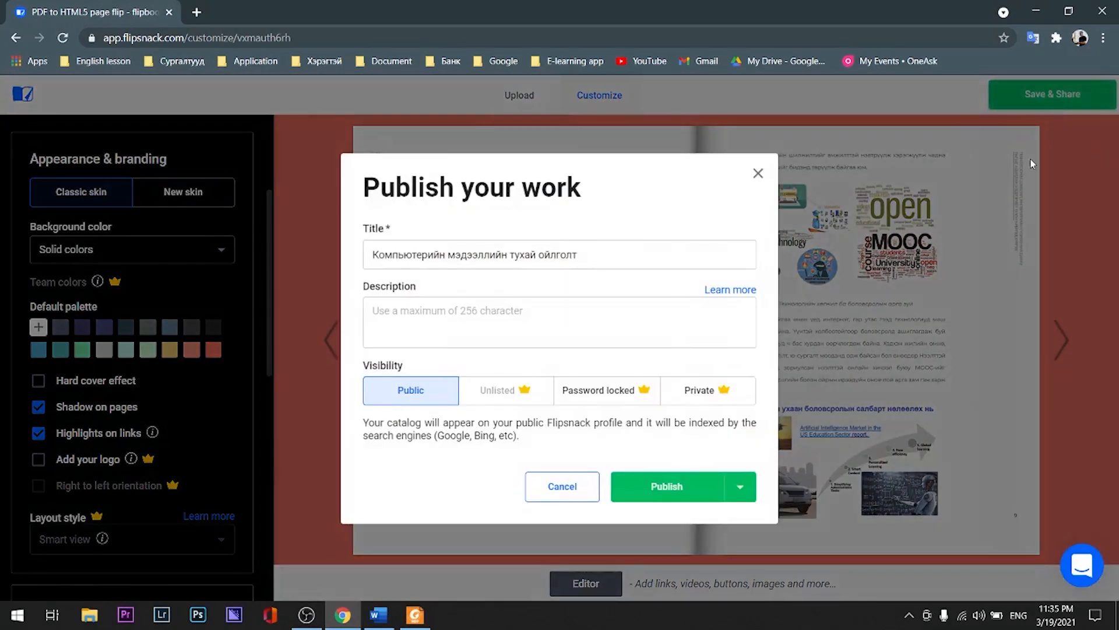
{"action": "left_click", "coordinate": [583, 254]}
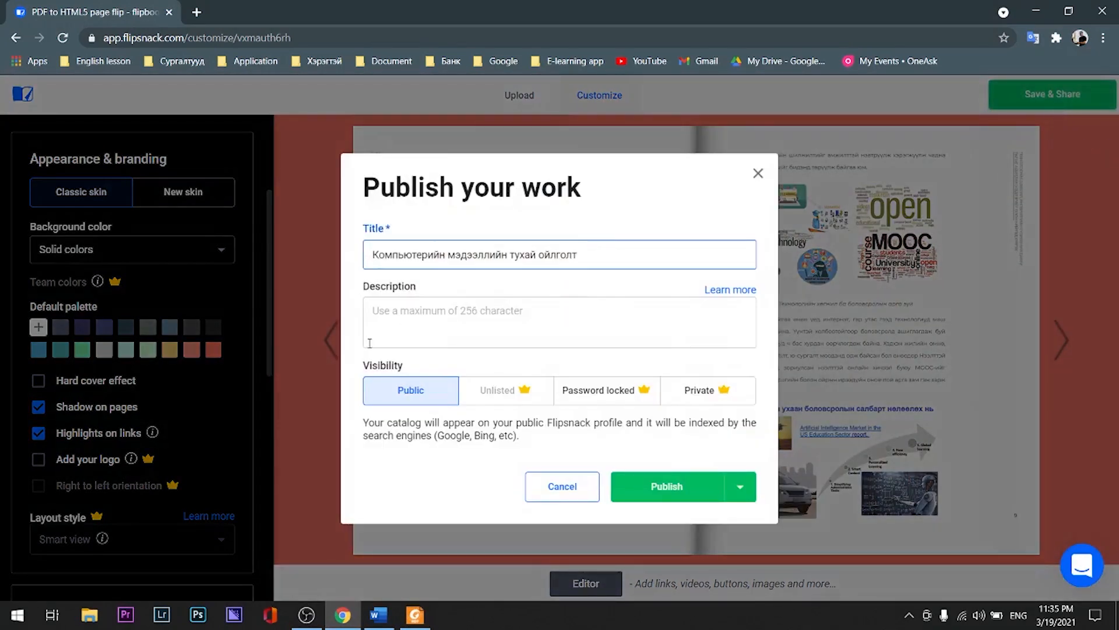
{"action": "left_click", "coordinate": [398, 318]}
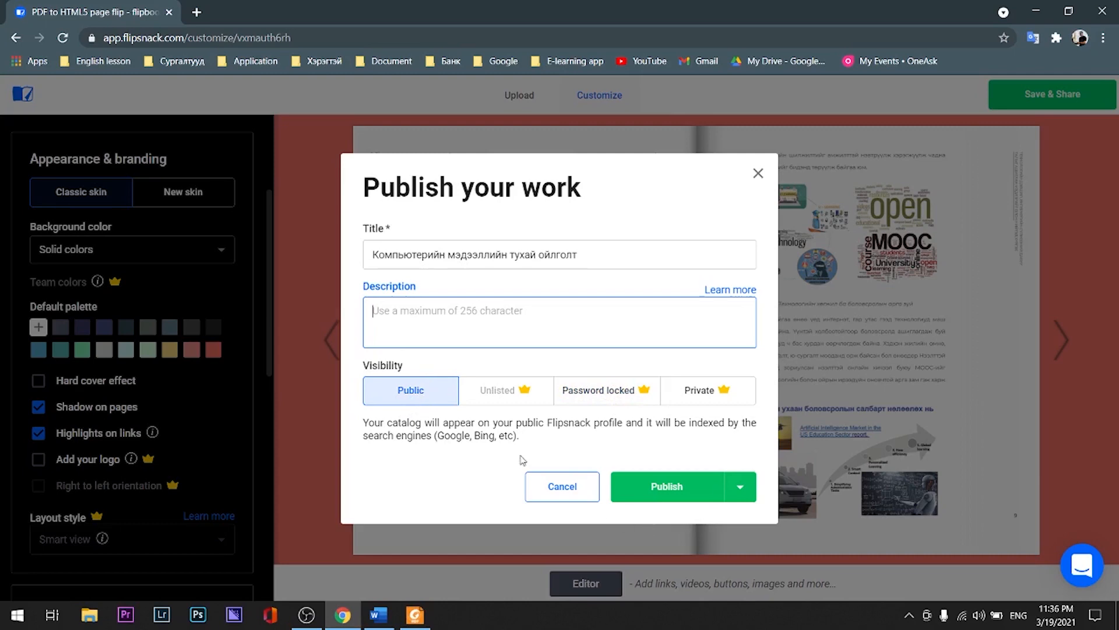
{"action": "left_click", "coordinate": [411, 390]}
{"action": "left_click", "coordinate": [740, 487]}
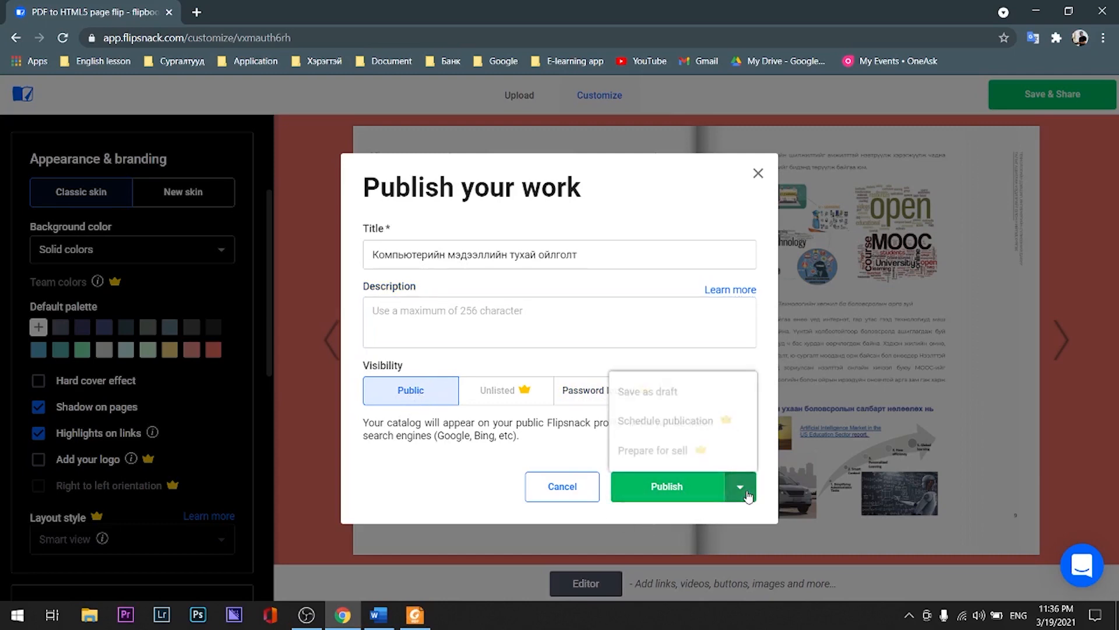
{"action": "left_click", "coordinate": [679, 490]}
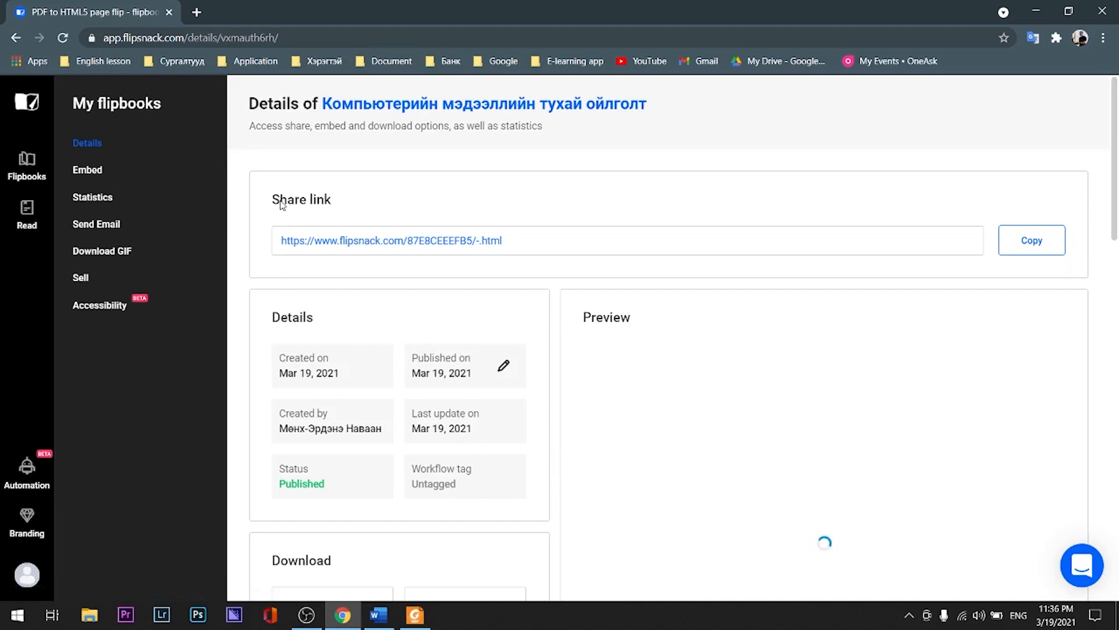
{"action": "left_click", "coordinate": [1030, 240]}
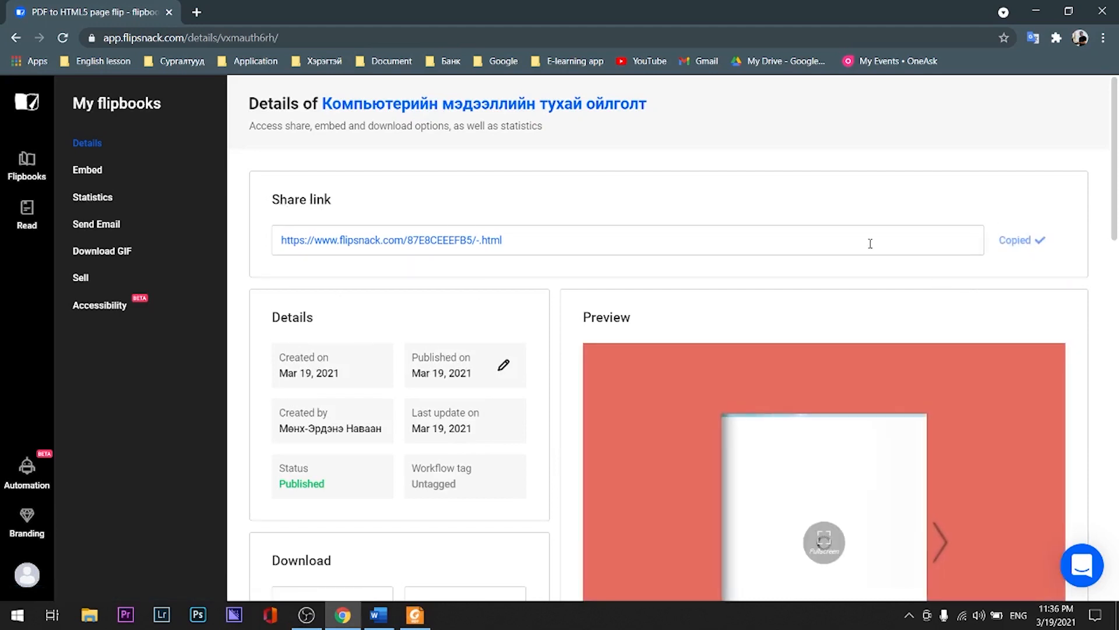
Look over the preview, download and sharing options on the flipbook's details page and copy the link from the Share link section
{"action": "scroll", "coordinate": [525, 361], "scroll_direction": "down", "scroll_amount": 3}
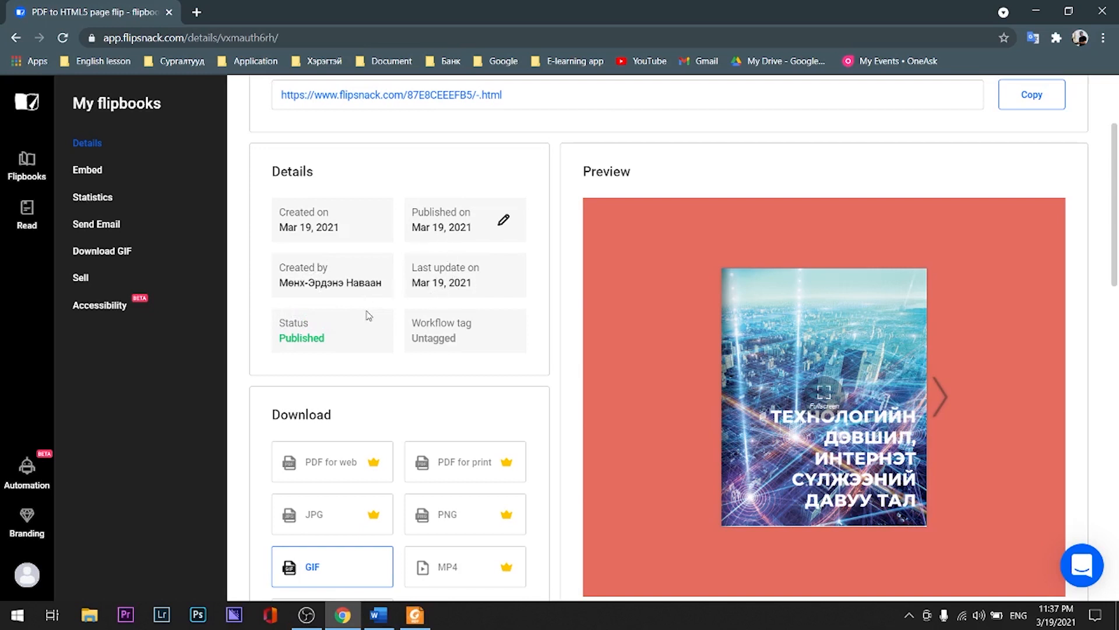
{"action": "scroll", "coordinate": [328, 444], "scroll_direction": "down", "scroll_amount": 3}
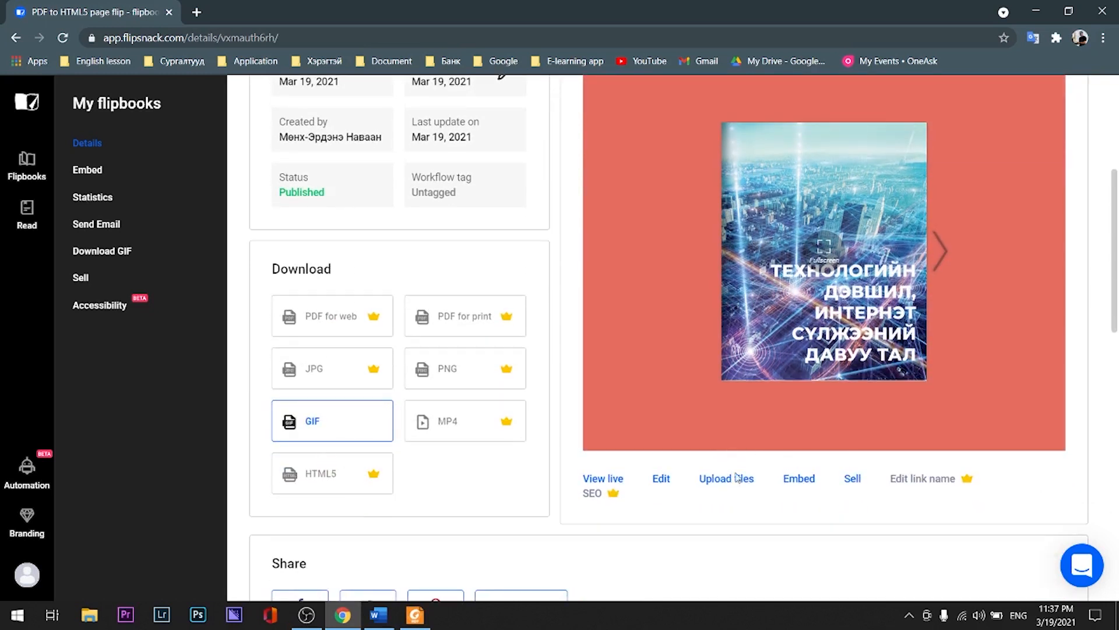
{"action": "scroll", "coordinate": [326, 466], "scroll_direction": "down", "scroll_amount": 4}
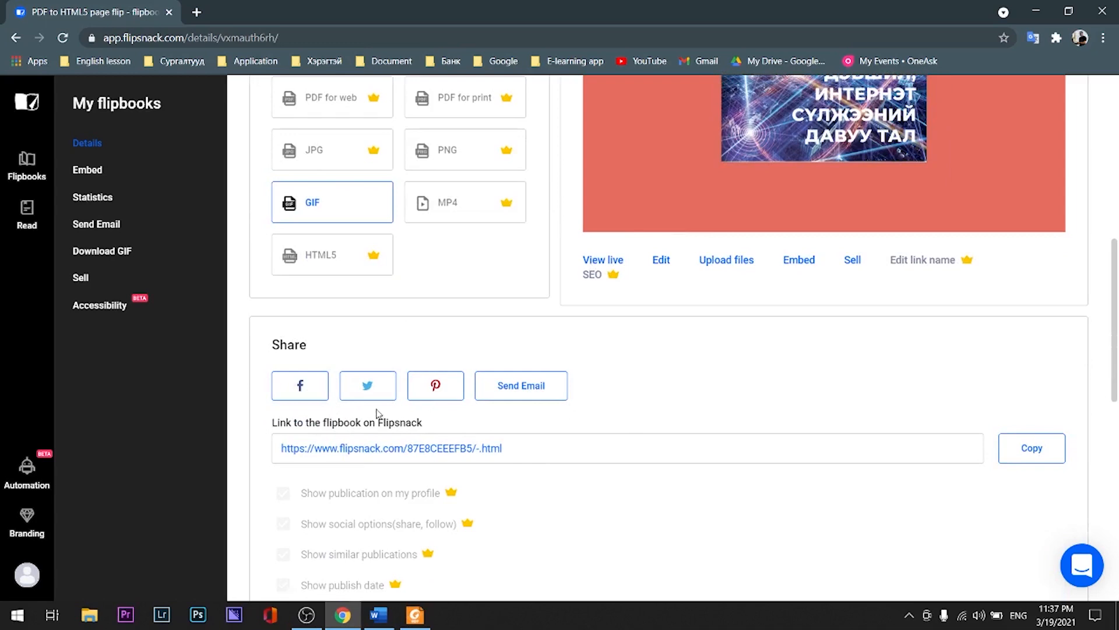
{"action": "scroll", "coordinate": [613, 427], "scroll_direction": "down", "scroll_amount": 3}
{"action": "scroll", "coordinate": [604, 455], "scroll_direction": "up", "scroll_amount": 9}
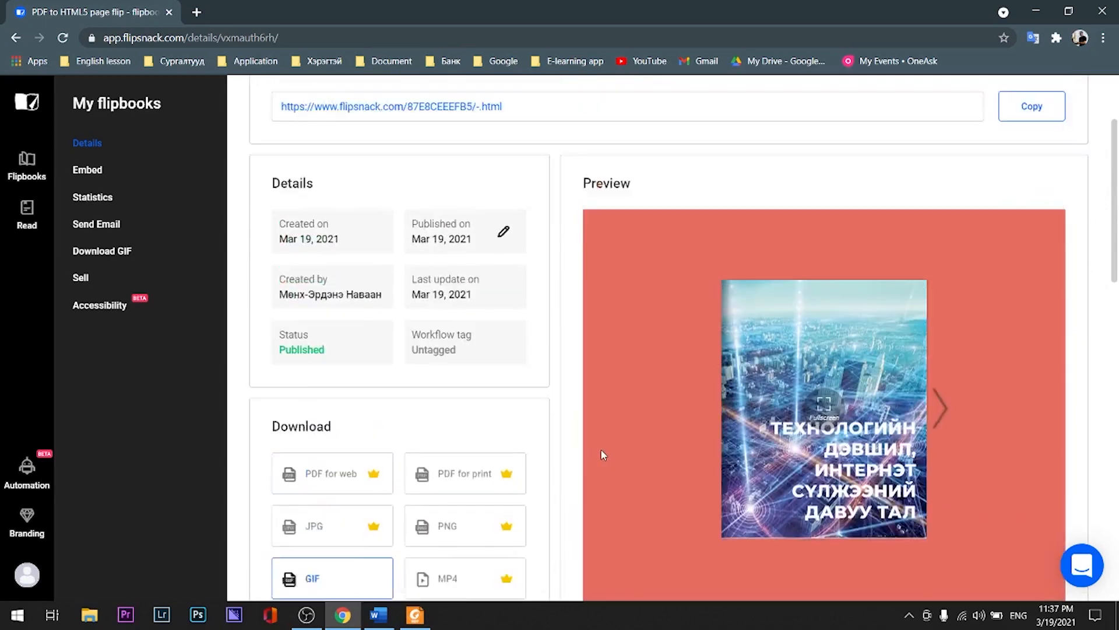
{"action": "scroll", "coordinate": [604, 455], "scroll_direction": "up", "scroll_amount": 2}
{"action": "left_click", "coordinate": [511, 244]}
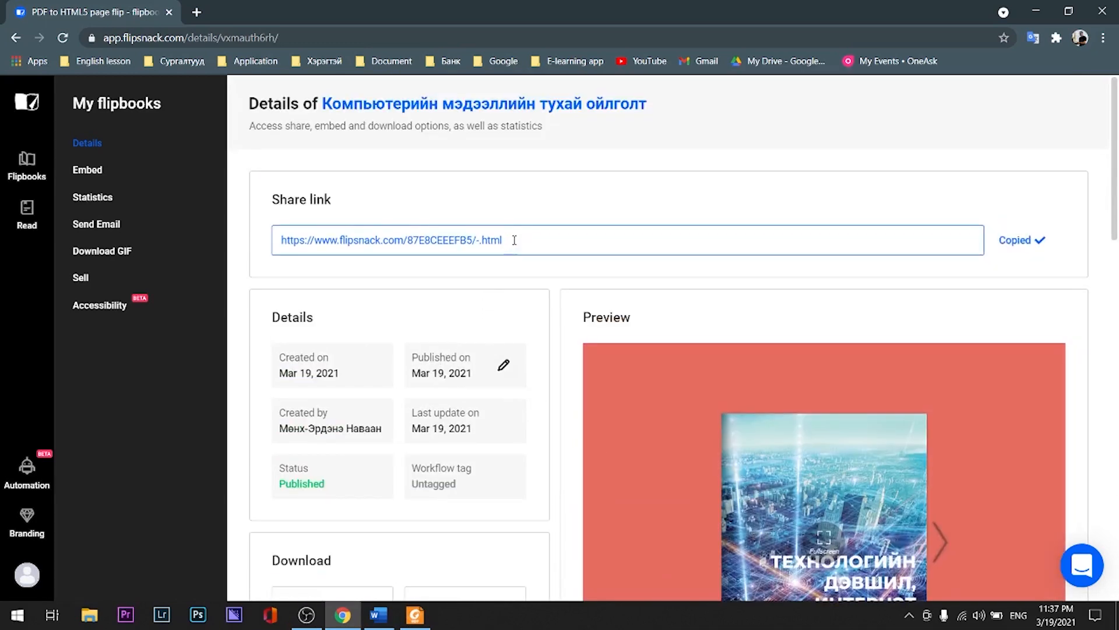